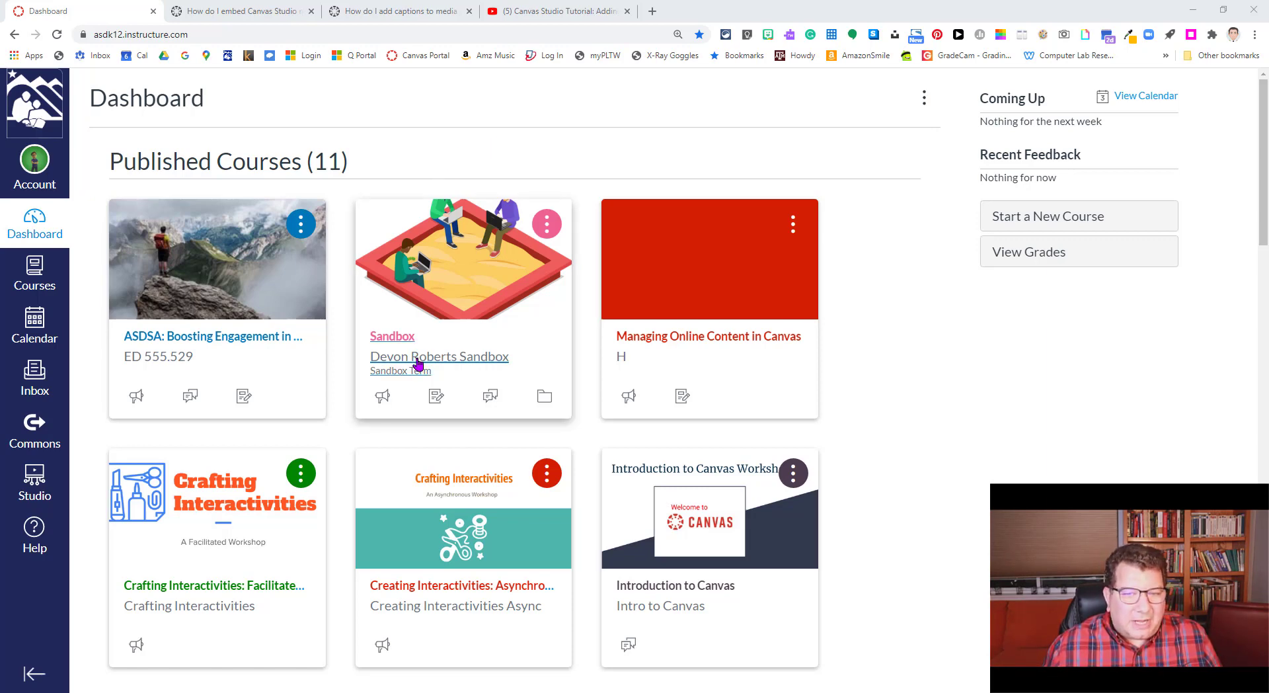
Open the Sandbox course and go to its modules
{"action": "left_click", "coordinate": [395, 346]}
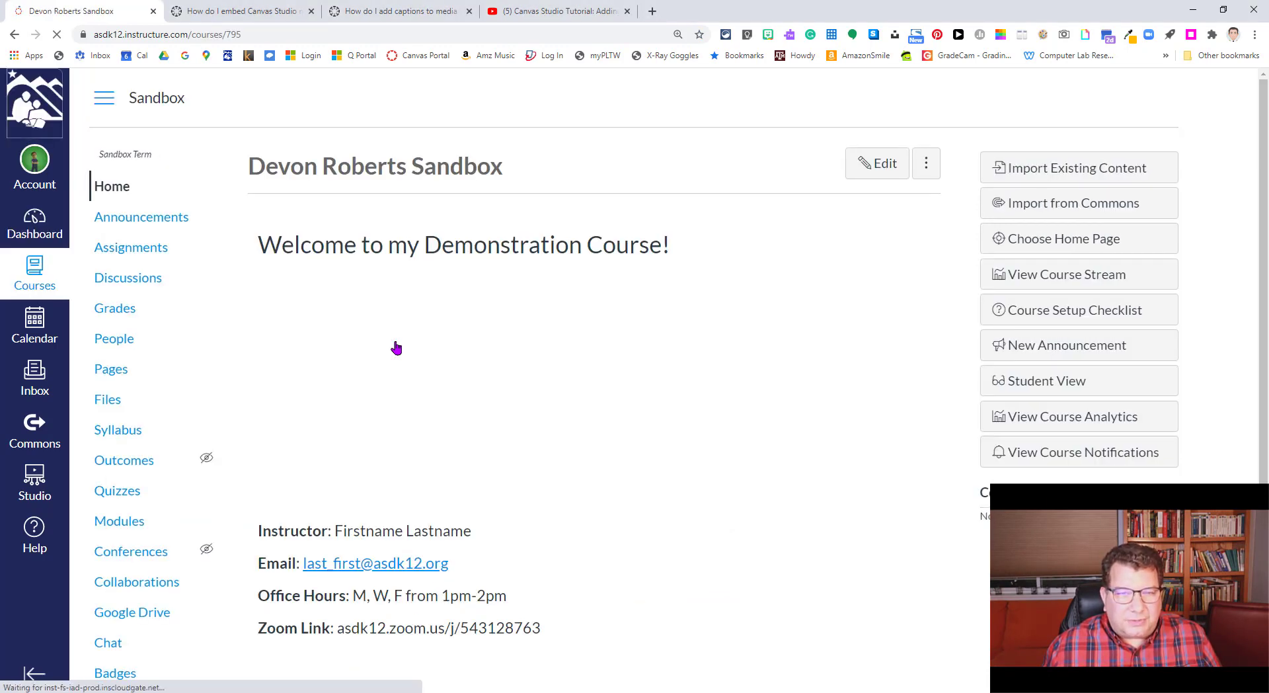
{"action": "scroll", "coordinate": [410, 324], "scroll_direction": "down", "scroll_amount": 1}
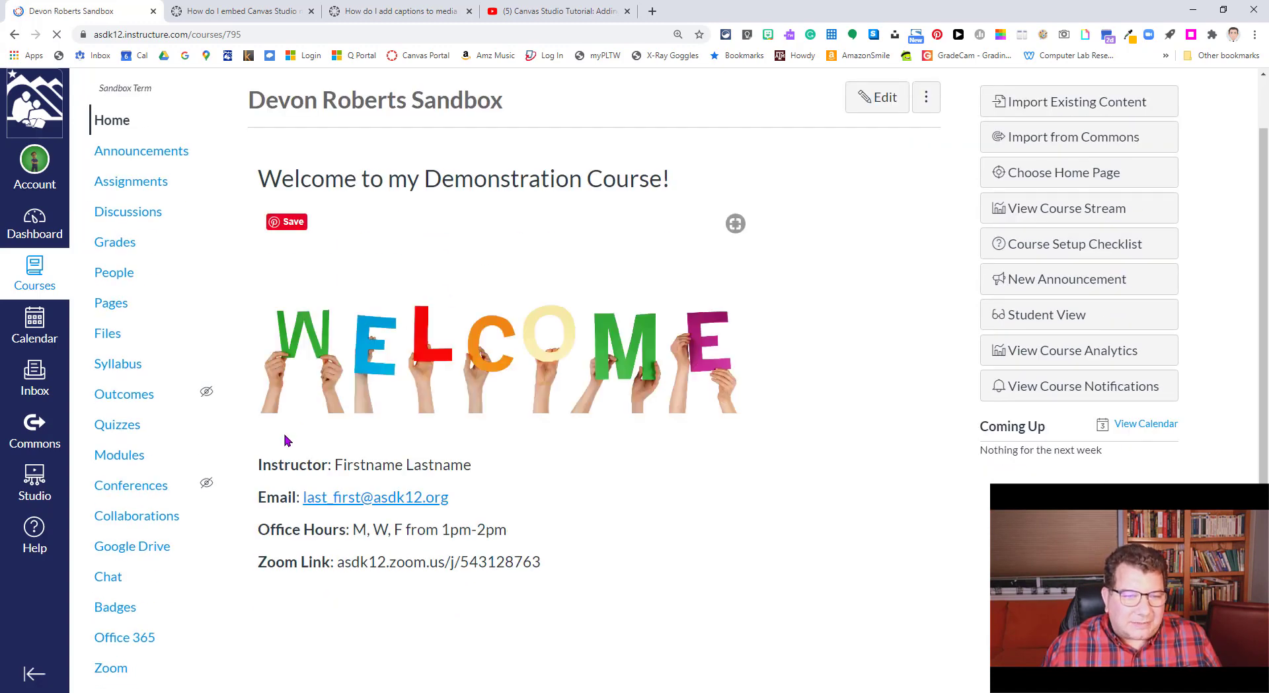
{"action": "left_click", "coordinate": [136, 456]}
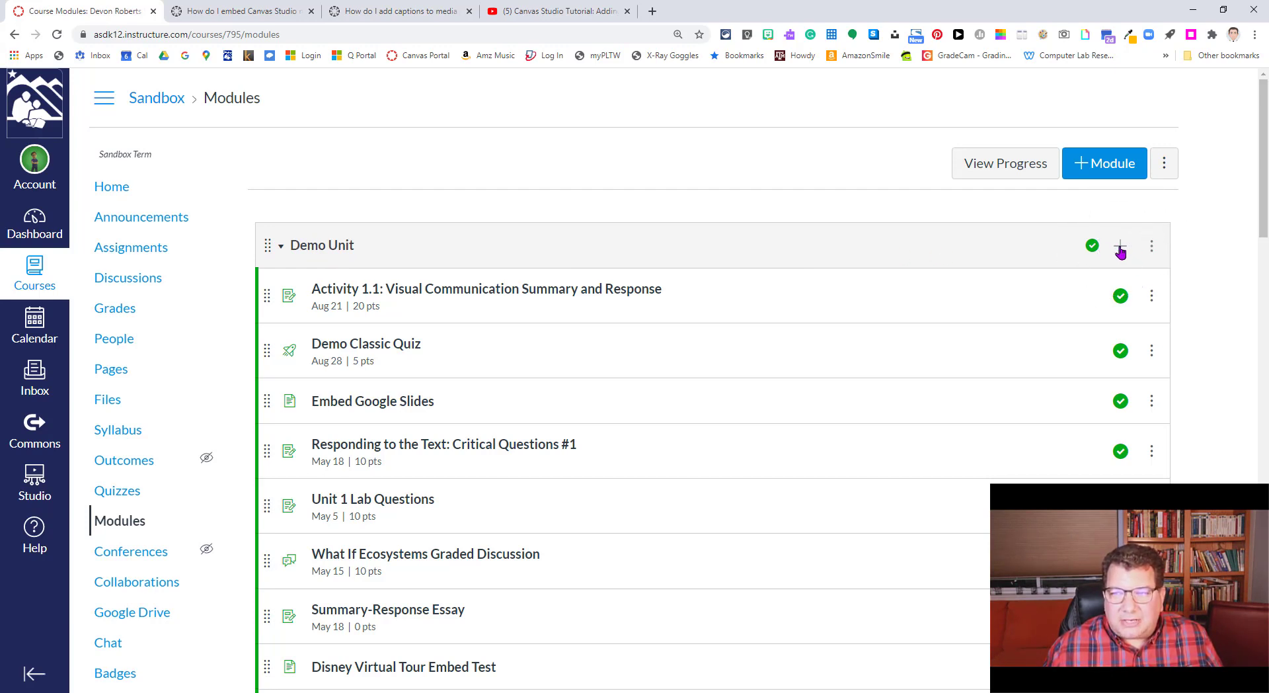
Add a new page named "Welcome Video" to the Demo Unit module
{"action": "left_click", "coordinate": [1121, 249]}
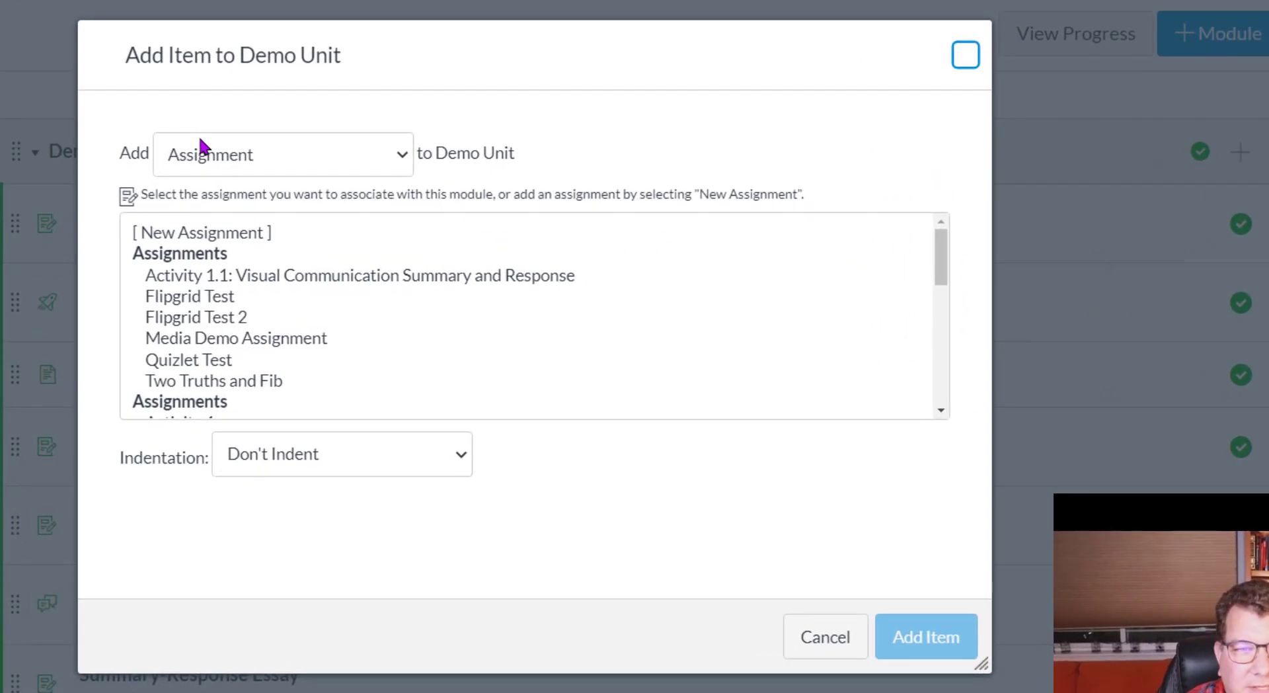
{"action": "left_click", "coordinate": [399, 252]}
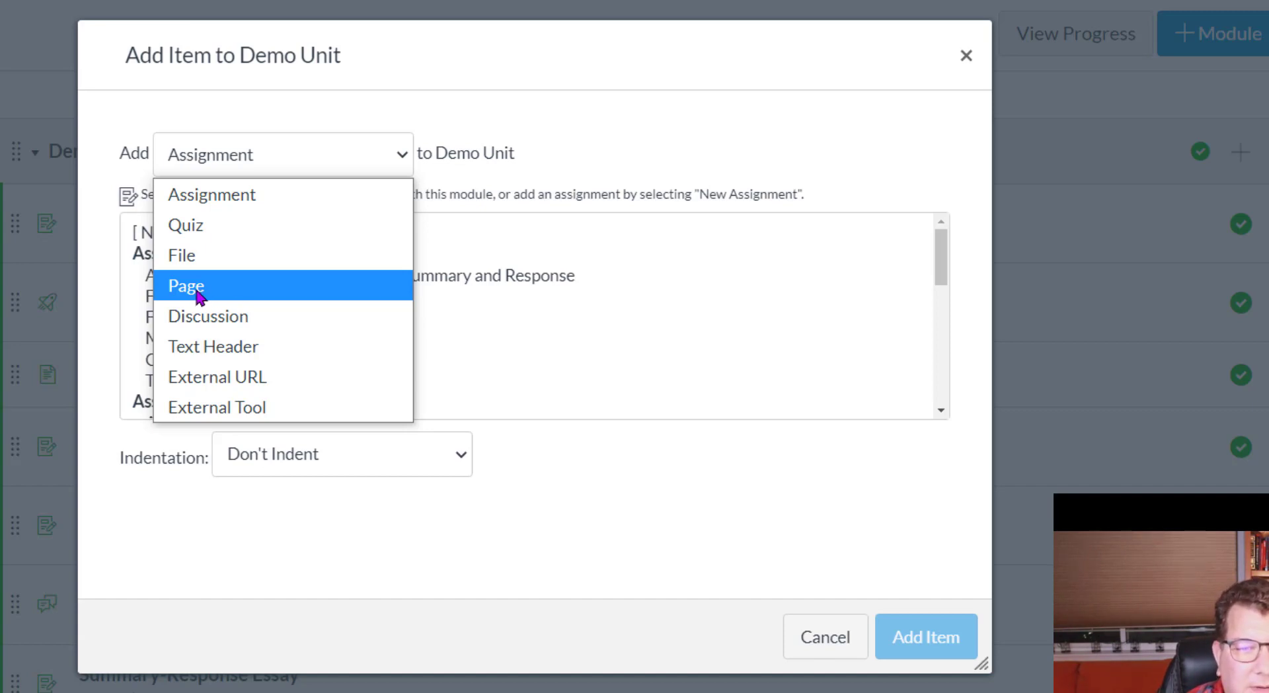
{"action": "left_click", "coordinate": [199, 296]}
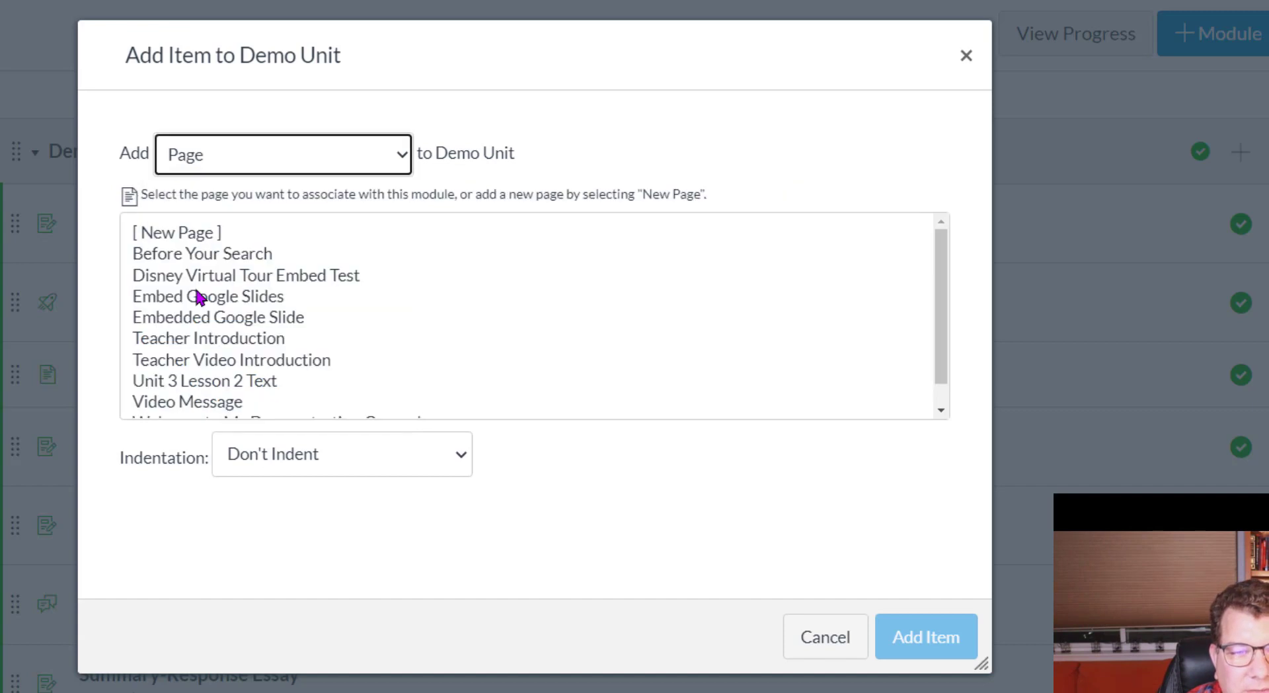
{"action": "left_click", "coordinate": [190, 239]}
{"action": "left_click", "coordinate": [275, 455]}
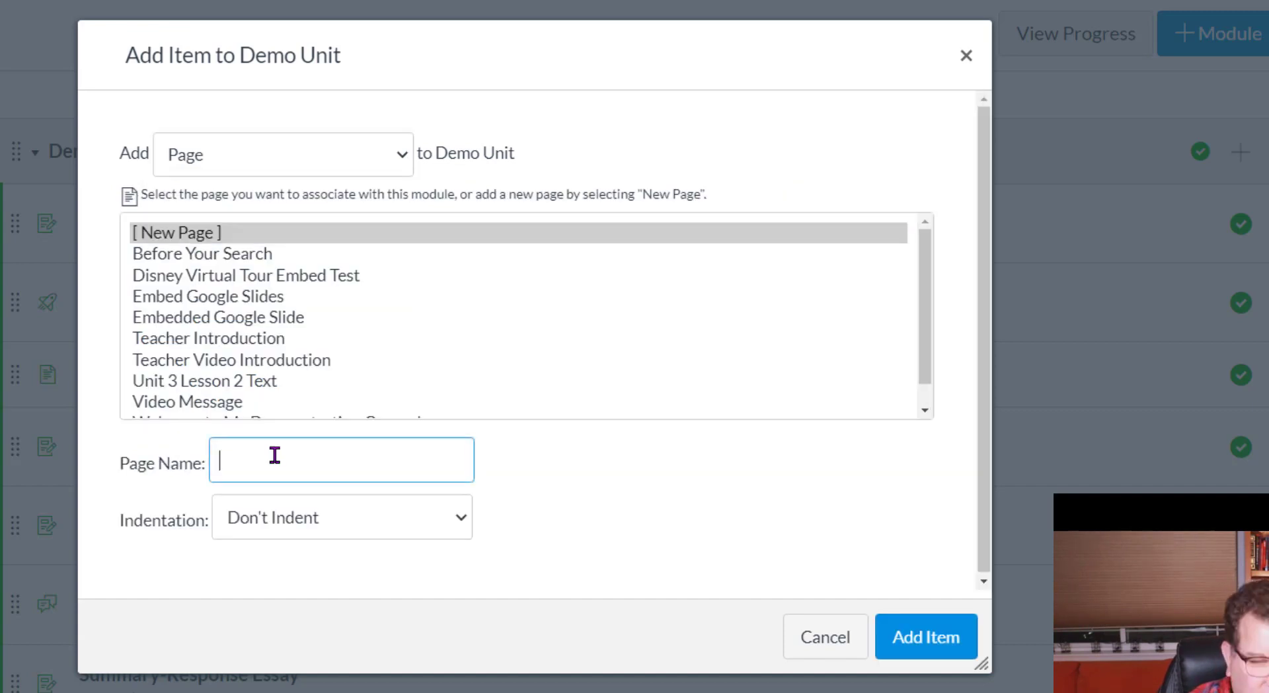
{"action": "type", "text": "We"}
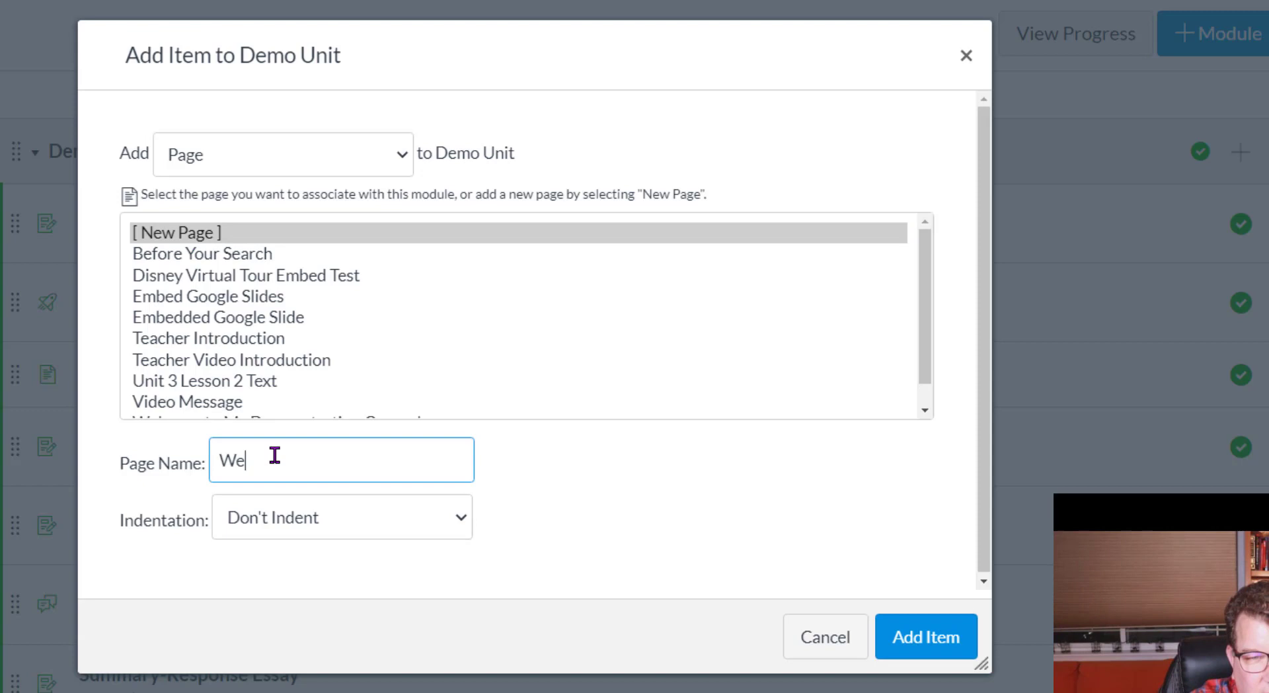
{"action": "type", "text": "lcome Video"}
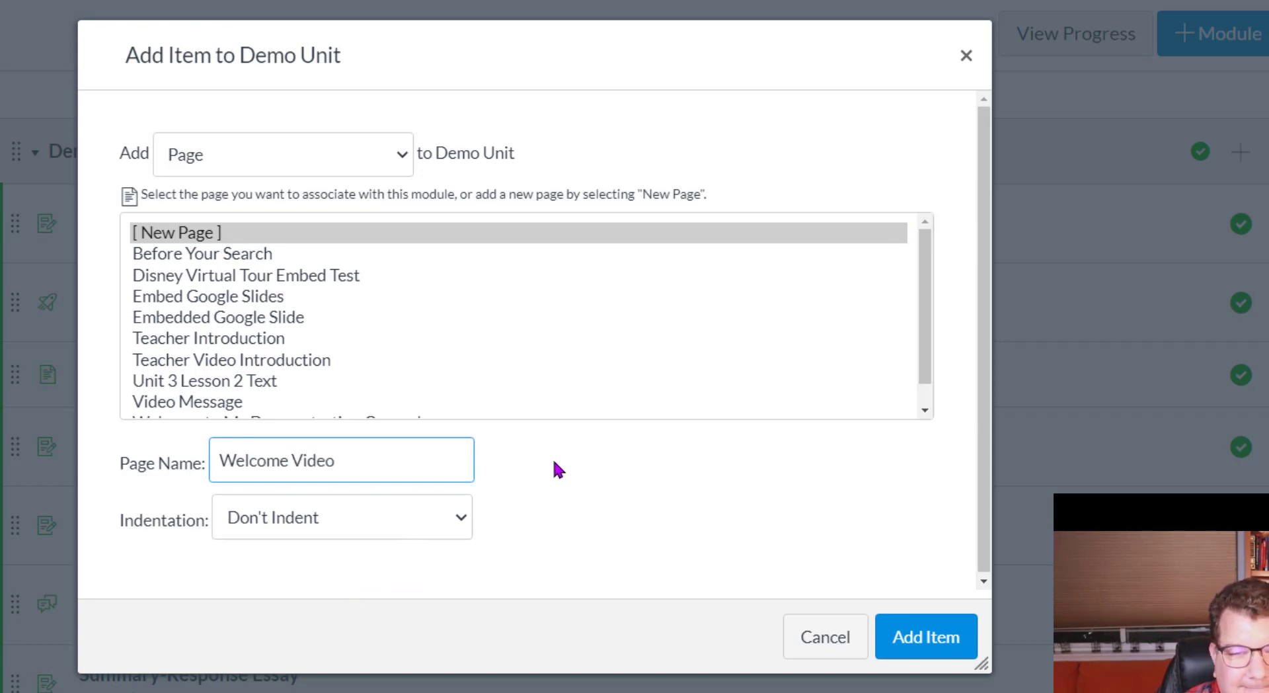
{"action": "left_click", "coordinate": [904, 641]}
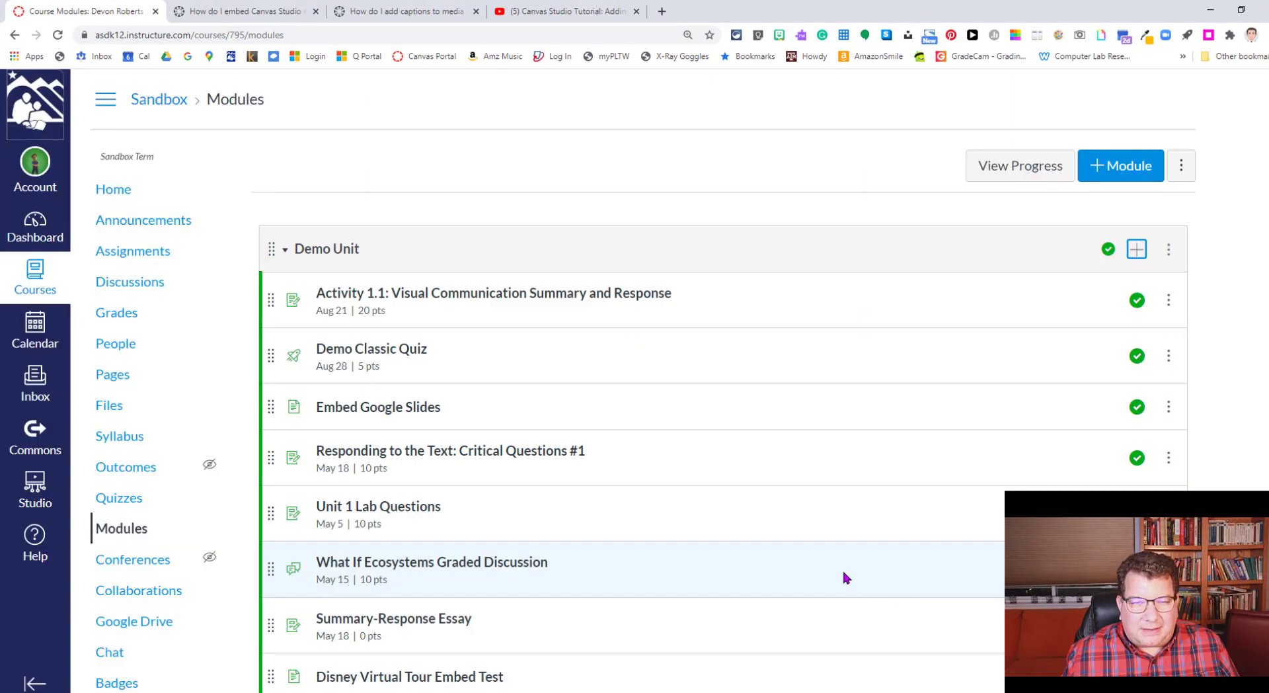
Move the Welcome Video page to the beginning of the Demo Unit module and open it for editing
{"action": "scroll", "coordinate": [664, 426], "scroll_direction": "down", "scroll_amount": 3}
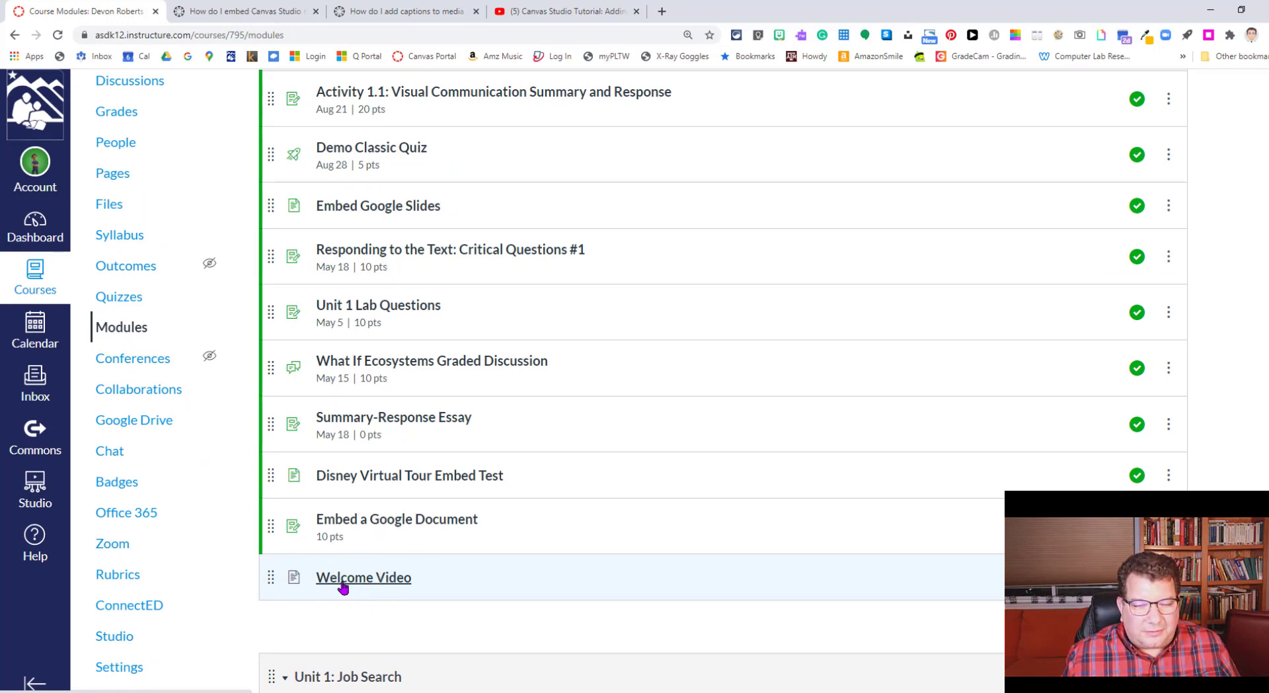
{"action": "left_click_drag", "start_coordinate": [274, 578], "coordinate": [308, 173]}
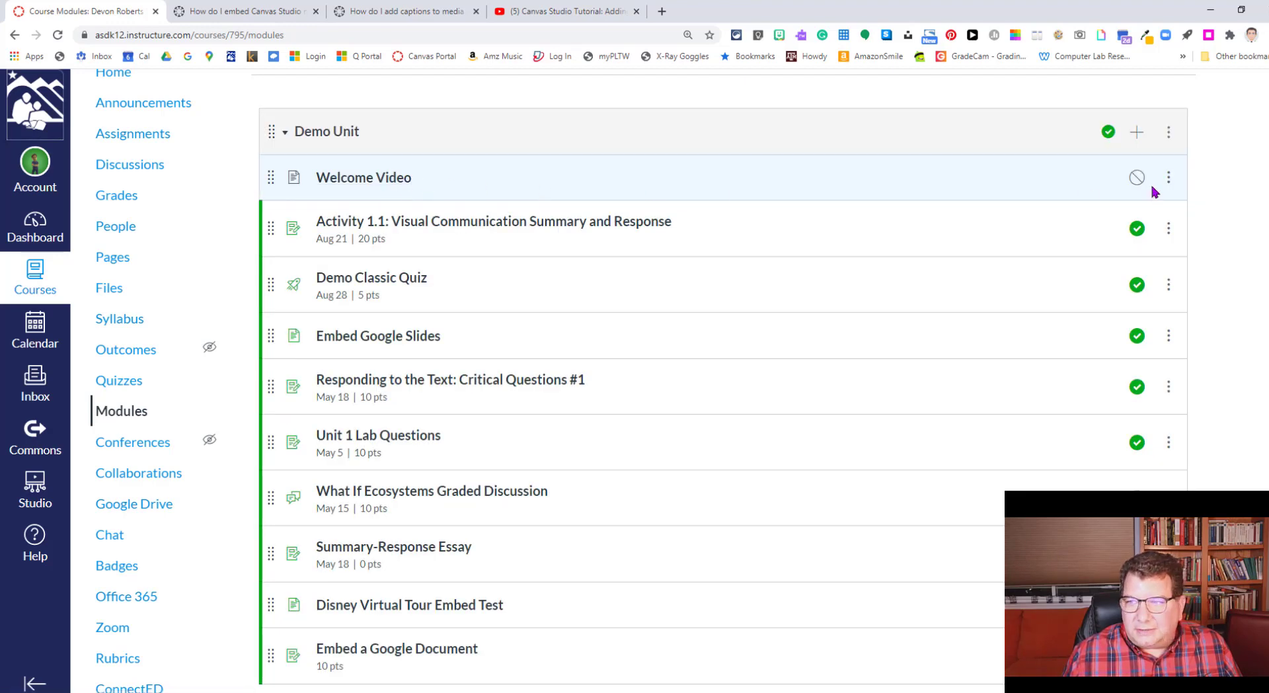
{"action": "left_click", "coordinate": [354, 184]}
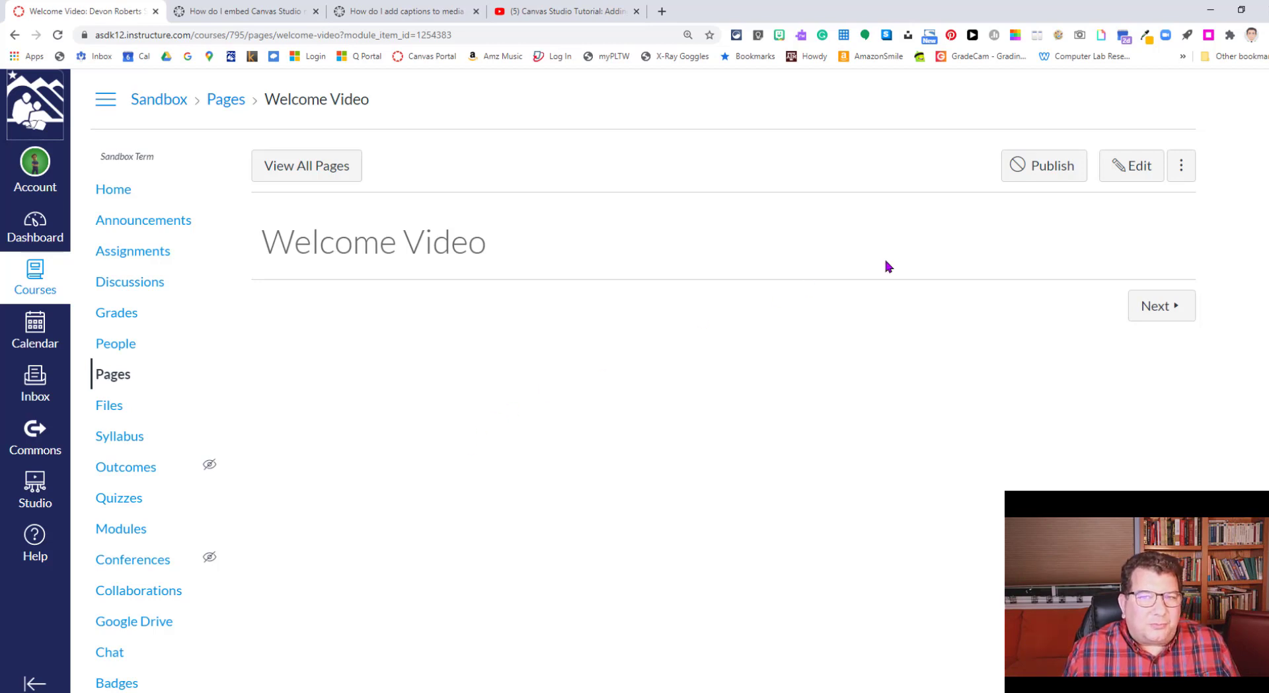
{"action": "left_click", "coordinate": [1136, 171]}
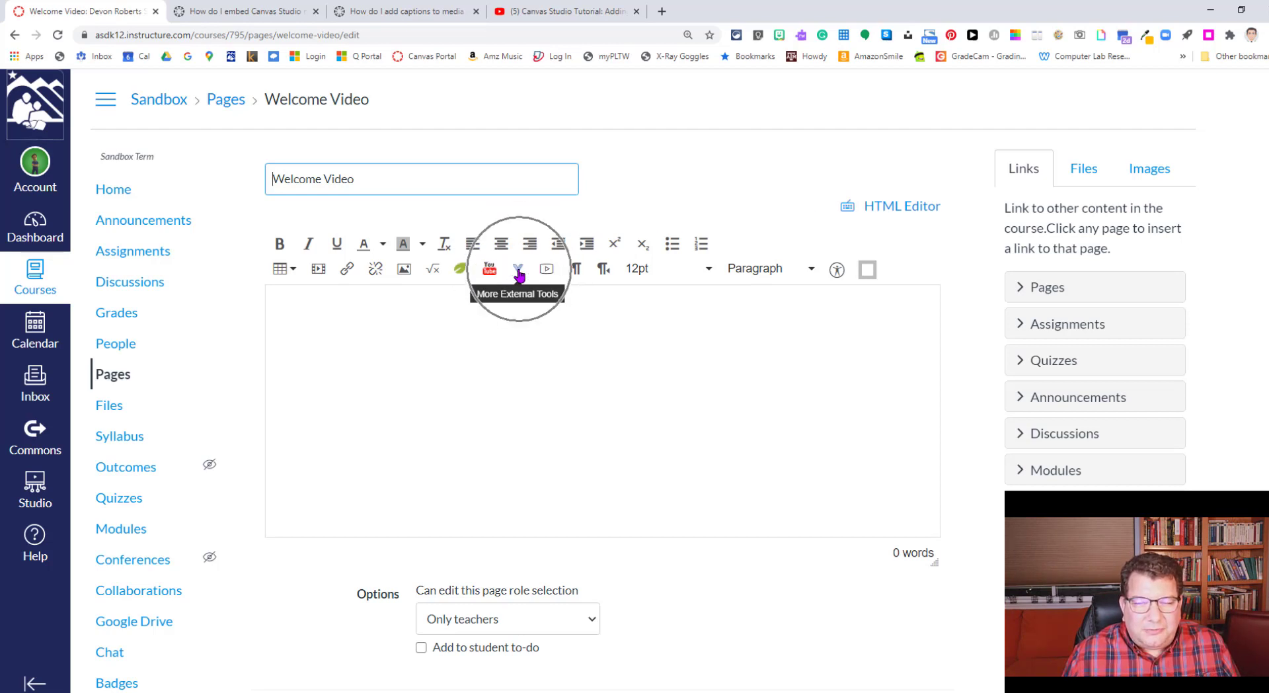
Launch the Canvas Studio external tool from the page's content editor
{"action": "left_click", "coordinate": [519, 271]}
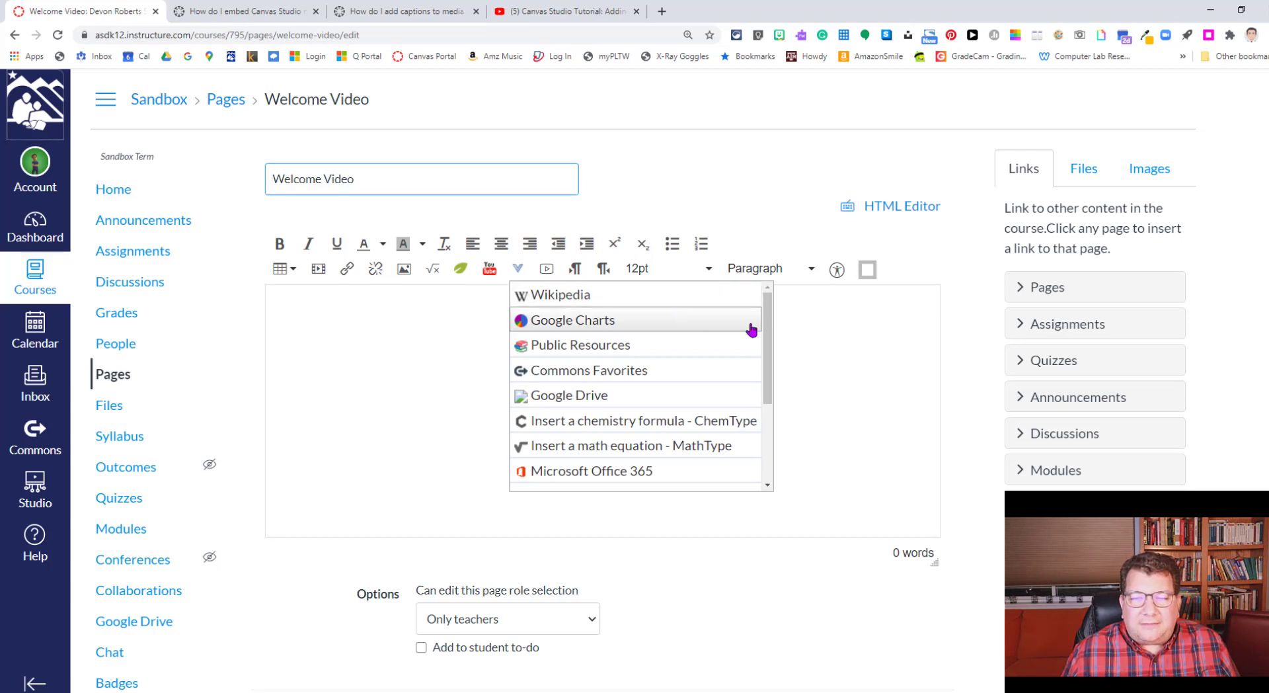
{"action": "left_click_drag", "start_coordinate": [771, 337], "coordinate": [771, 415]}
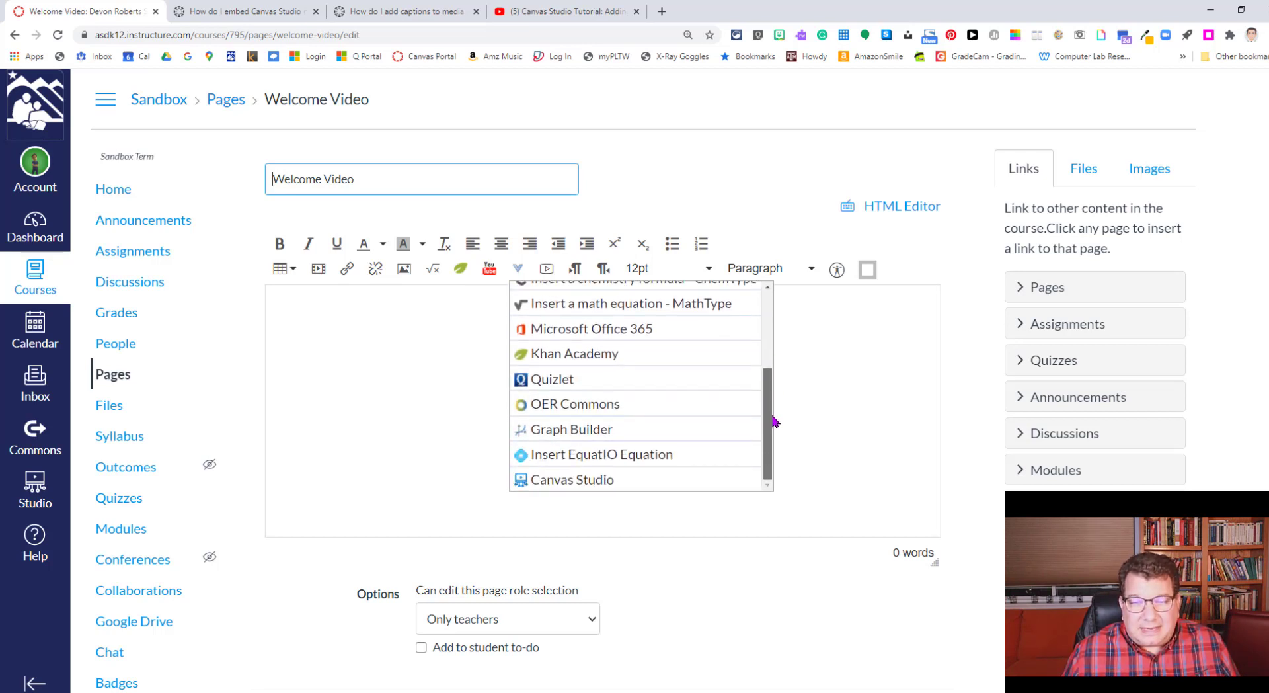
{"action": "left_click", "coordinate": [569, 485]}
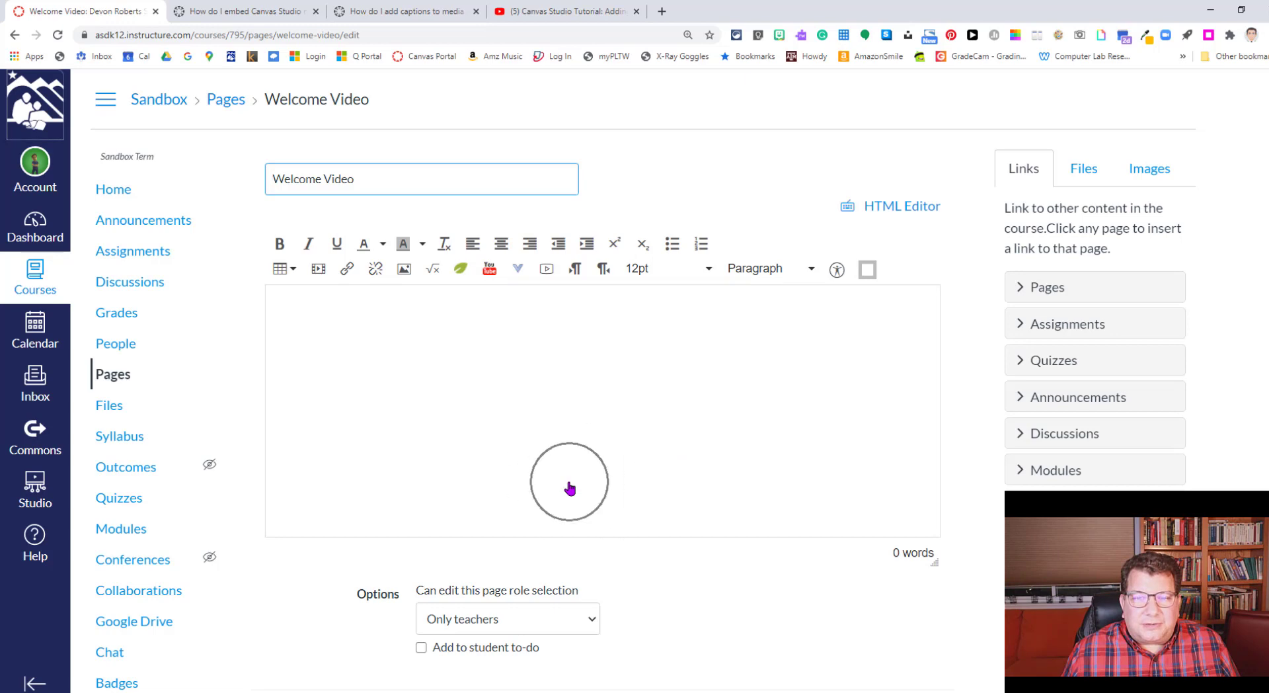
{"action": "left_click", "coordinate": [517, 268]}
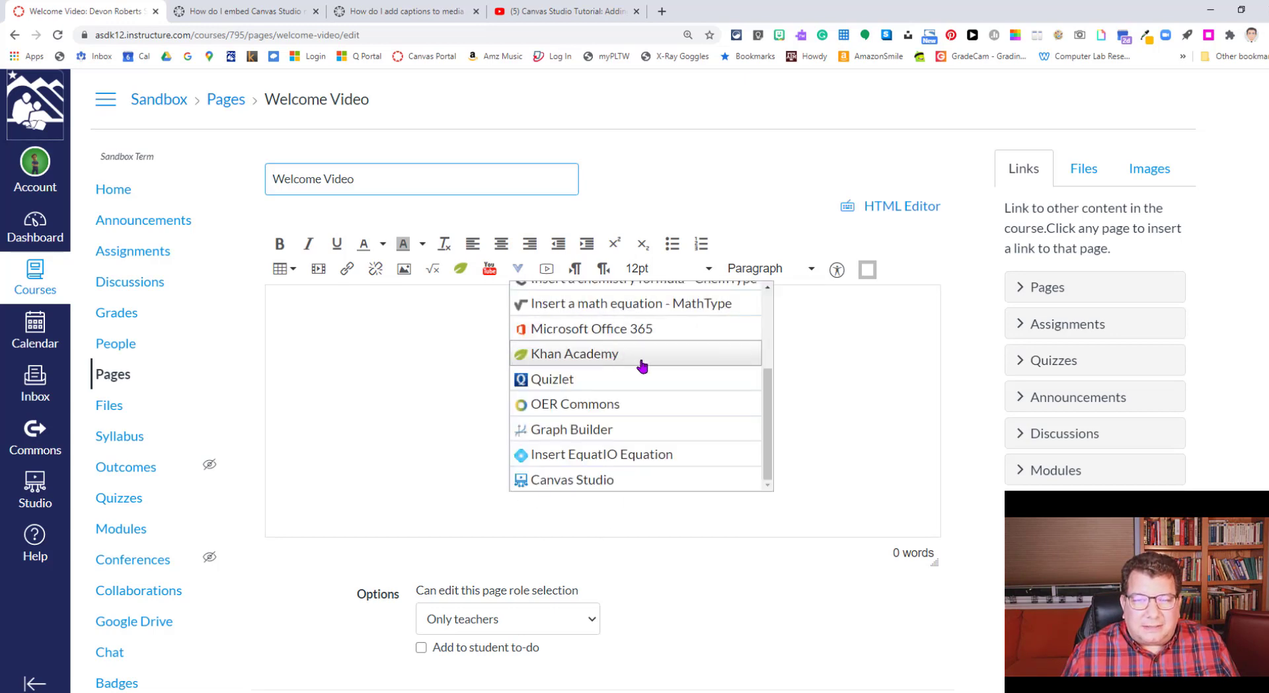
{"action": "left_click", "coordinate": [548, 481]}
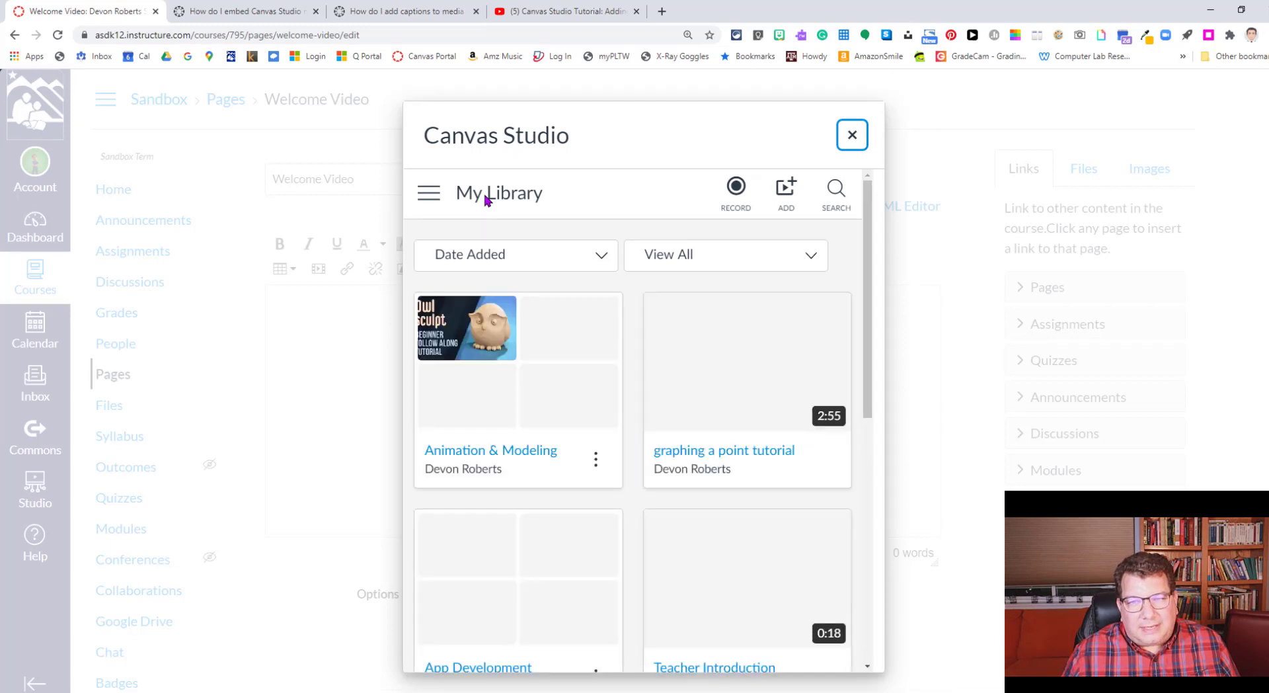
Look through the videos in My Library and Shared with Me, and return to My Library
{"action": "mouse_move", "coordinate": [558, 378]}
{"action": "mouse_move", "coordinate": [730, 437]}
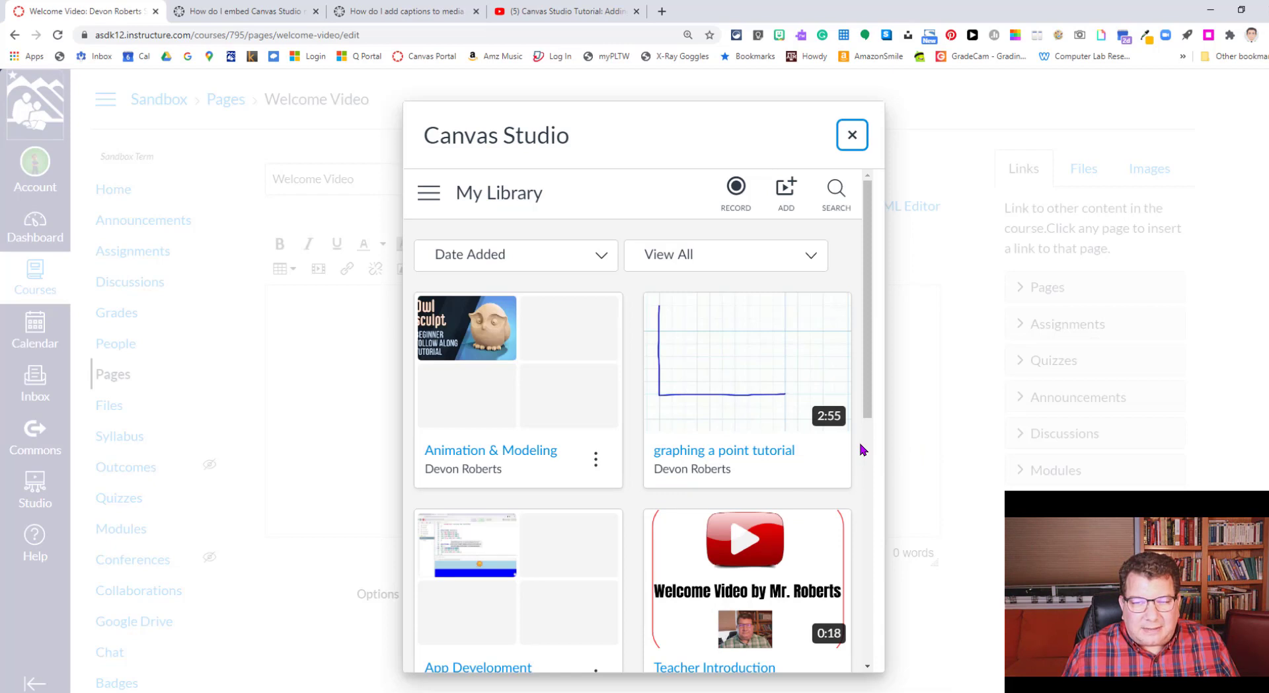
{"action": "scroll", "coordinate": [869, 472], "scroll_direction": "down", "scroll_amount": 2}
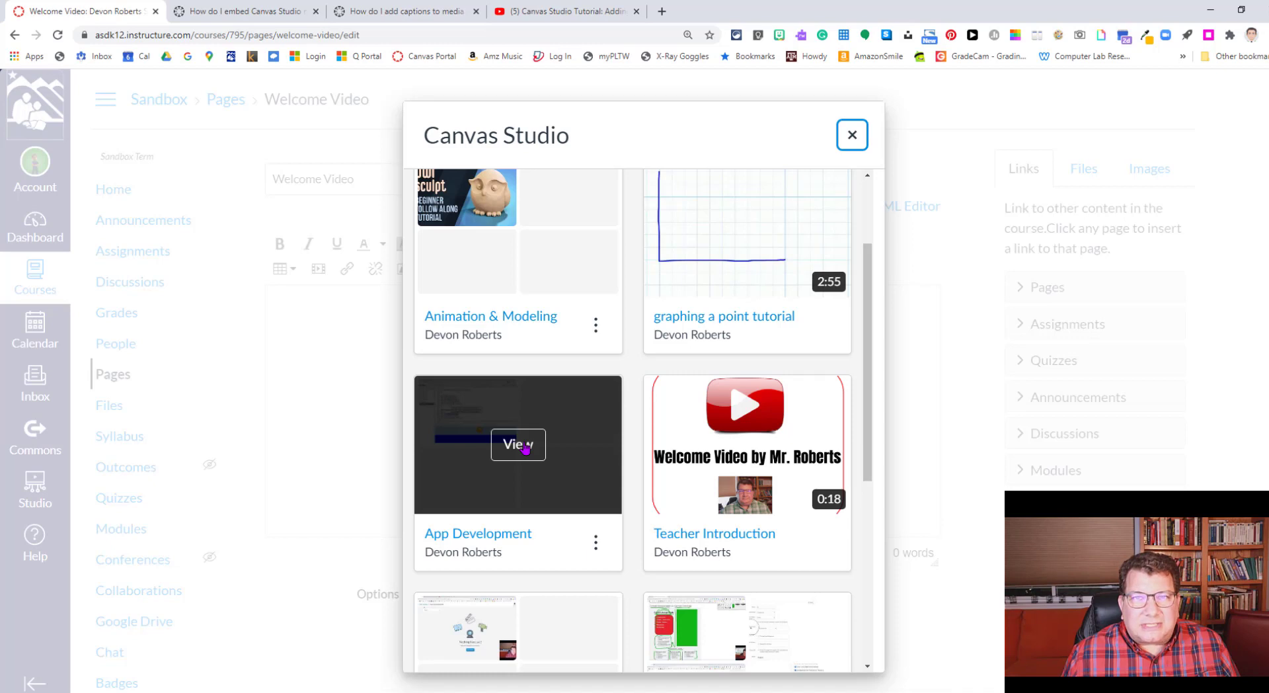
{"action": "mouse_move", "coordinate": [760, 461]}
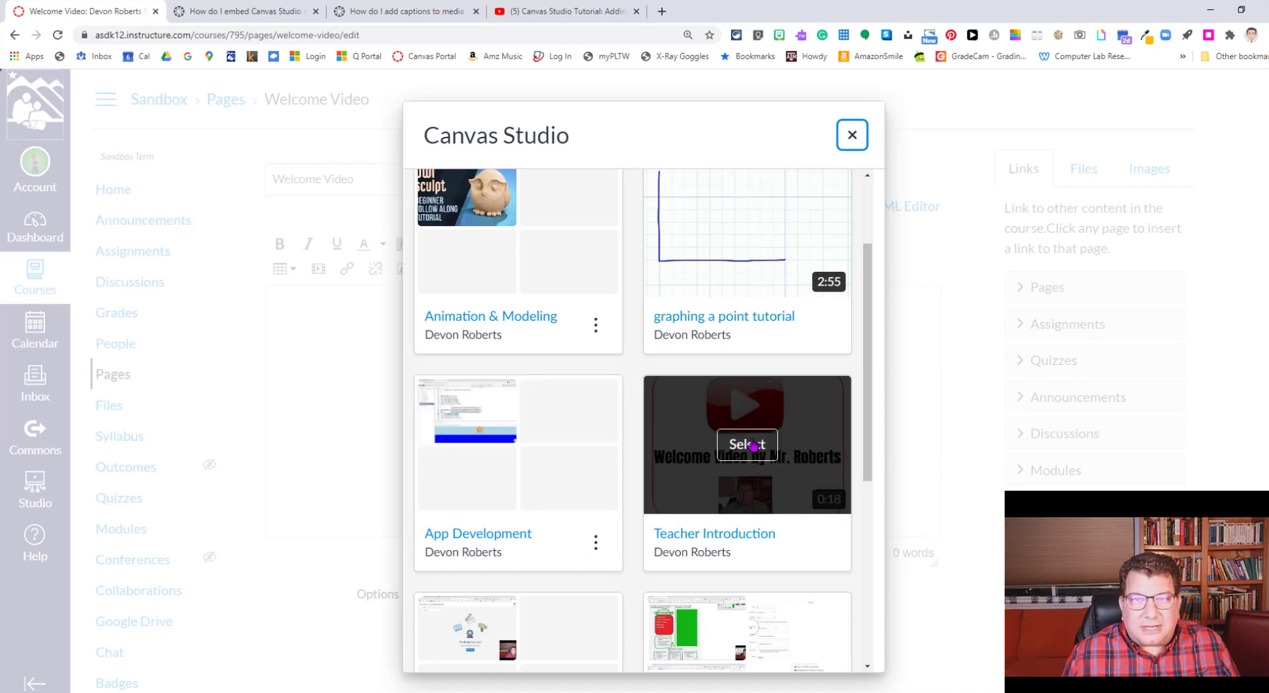
{"action": "scroll", "coordinate": [753, 445], "scroll_direction": "up", "scroll_amount": 2}
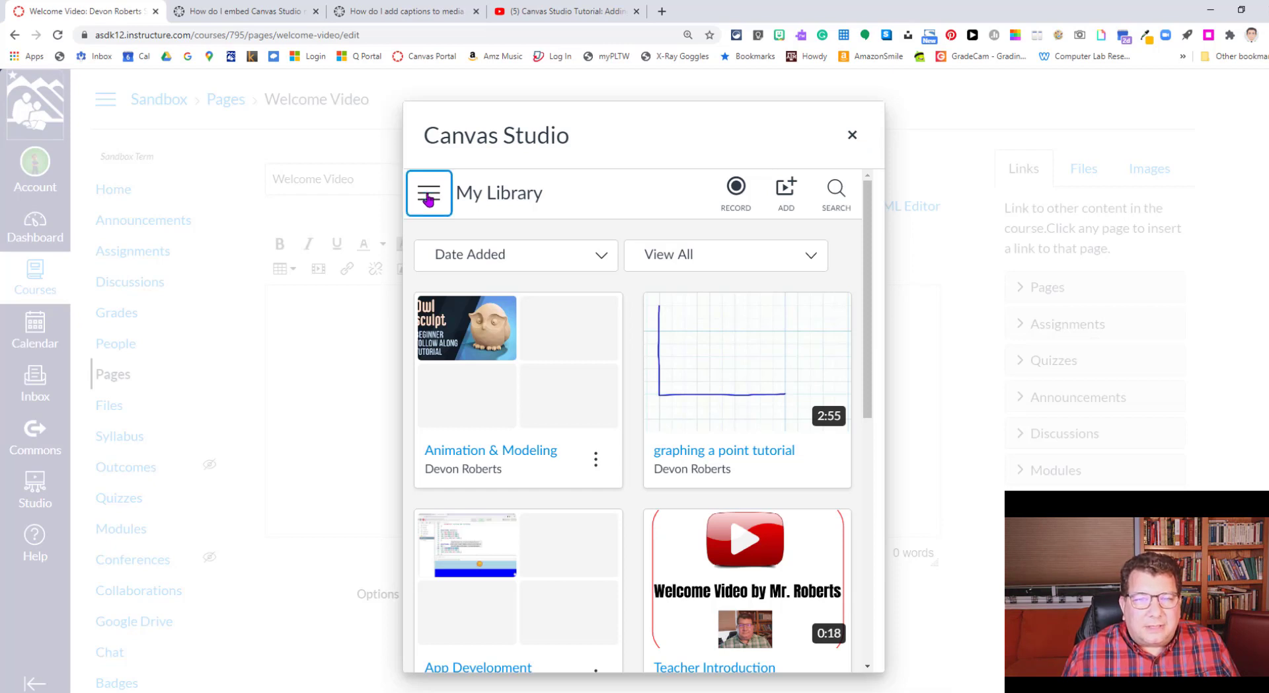
{"action": "left_click", "coordinate": [428, 195]}
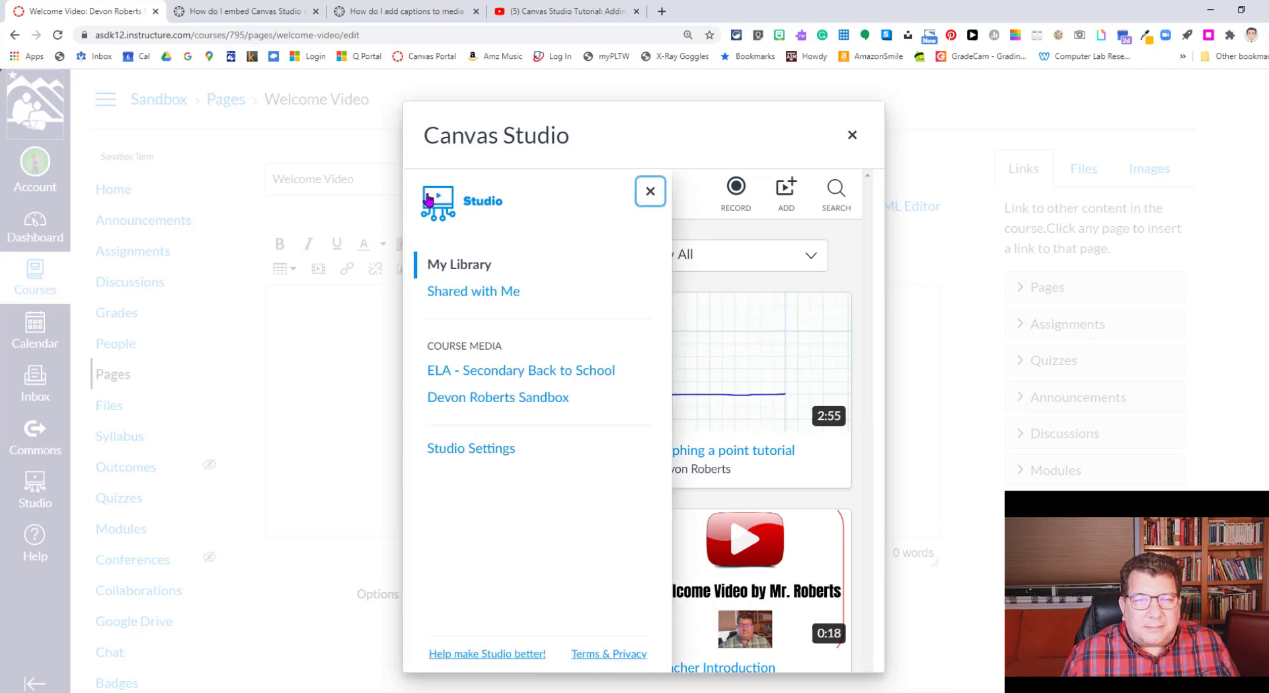
{"action": "left_click", "coordinate": [460, 296]}
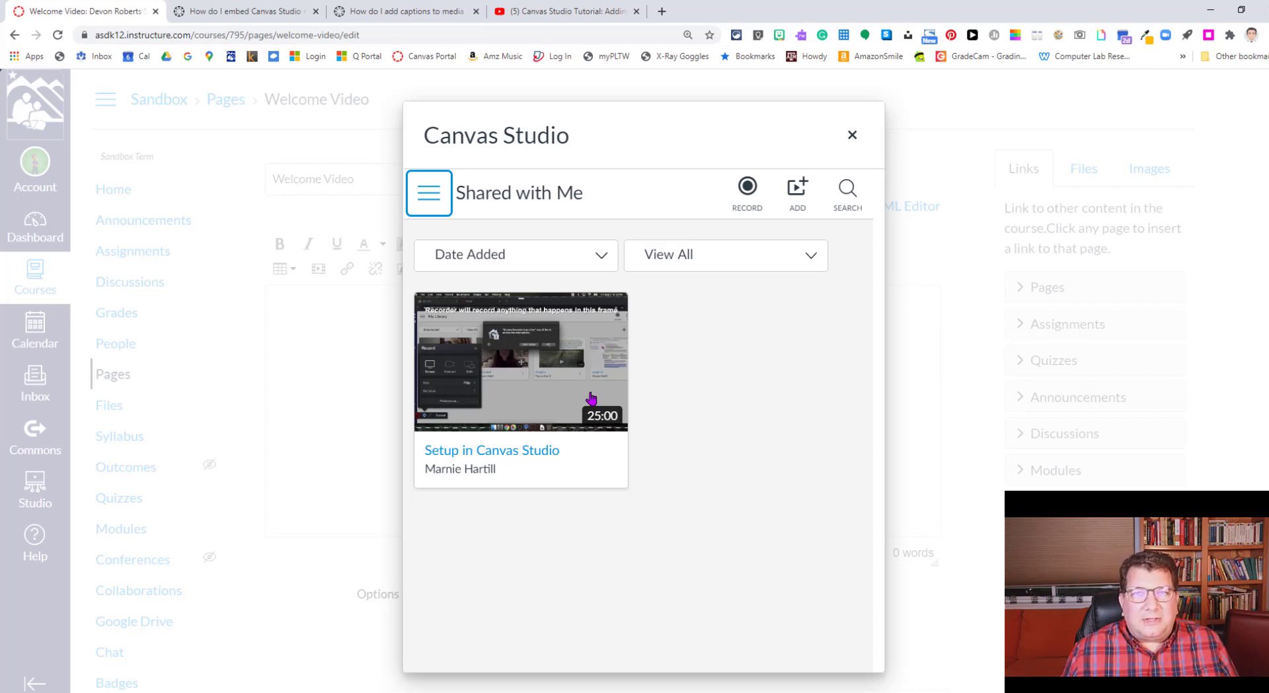
{"action": "left_click", "coordinate": [436, 202]}
{"action": "left_click", "coordinate": [455, 265]}
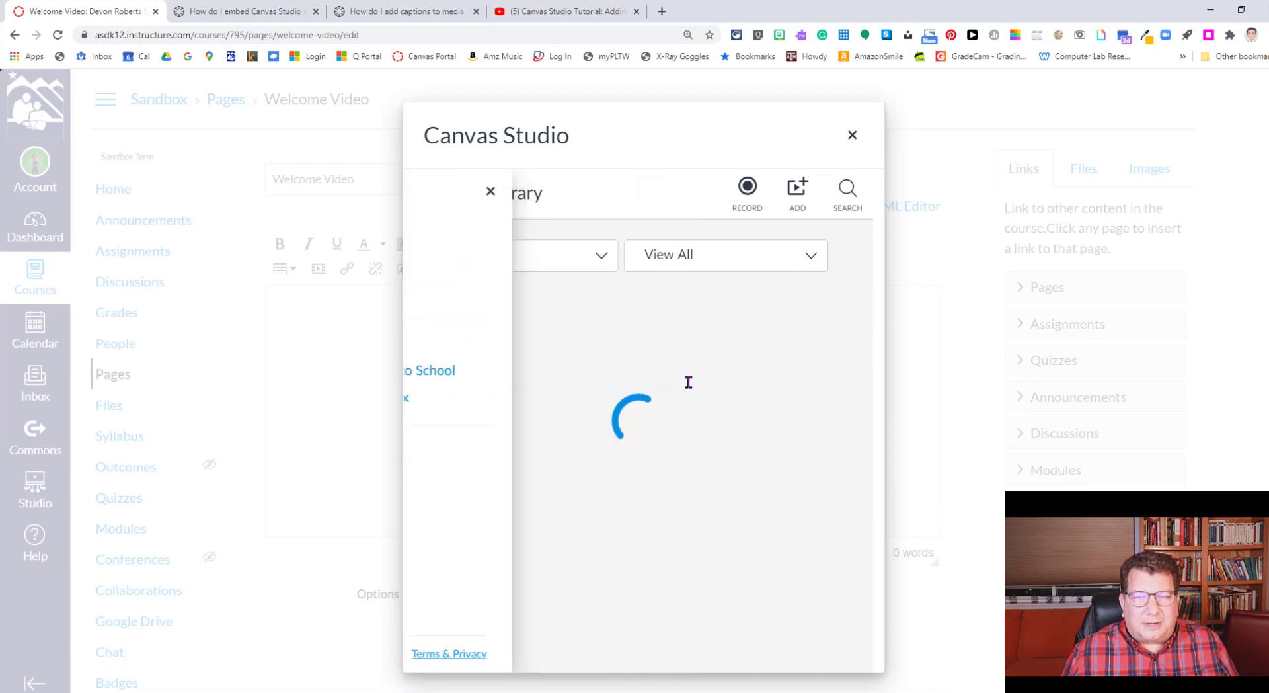
Embed the Teacher Introduction video from My Library in the page with comments allowed
{"action": "scroll", "coordinate": [742, 414], "scroll_direction": "down", "scroll_amount": 3}
{"action": "mouse_move", "coordinate": [744, 416]}
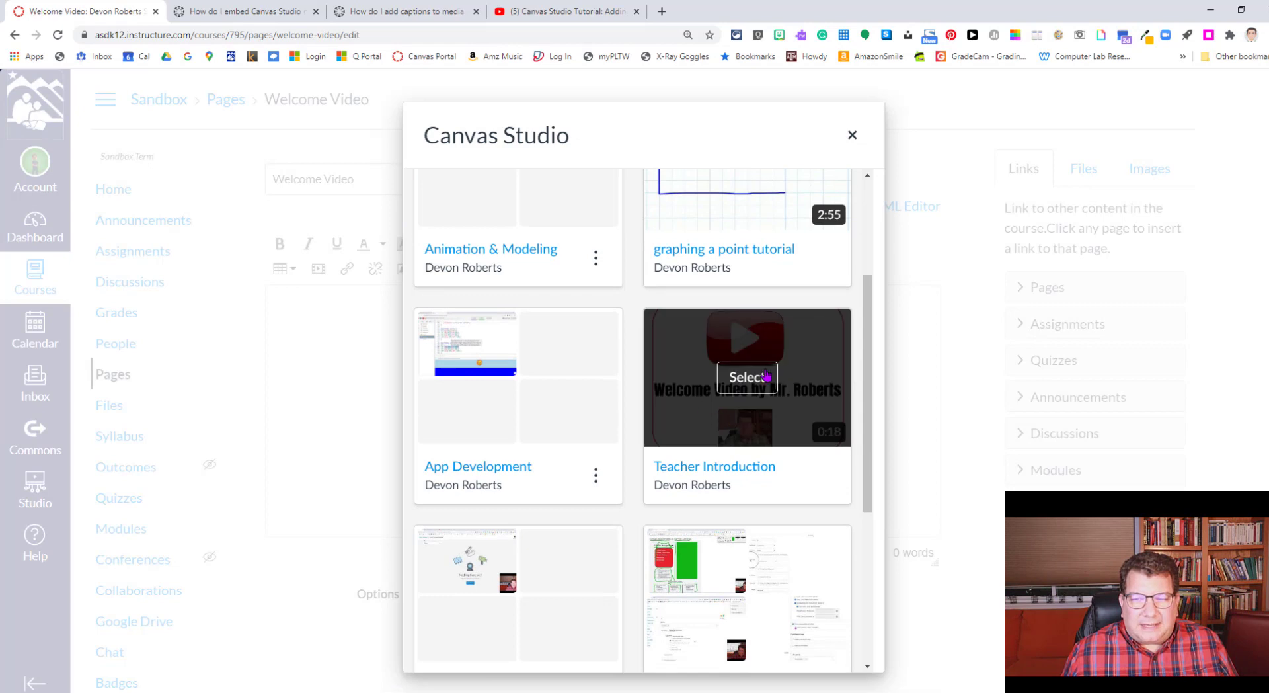
{"action": "left_click", "coordinate": [746, 379]}
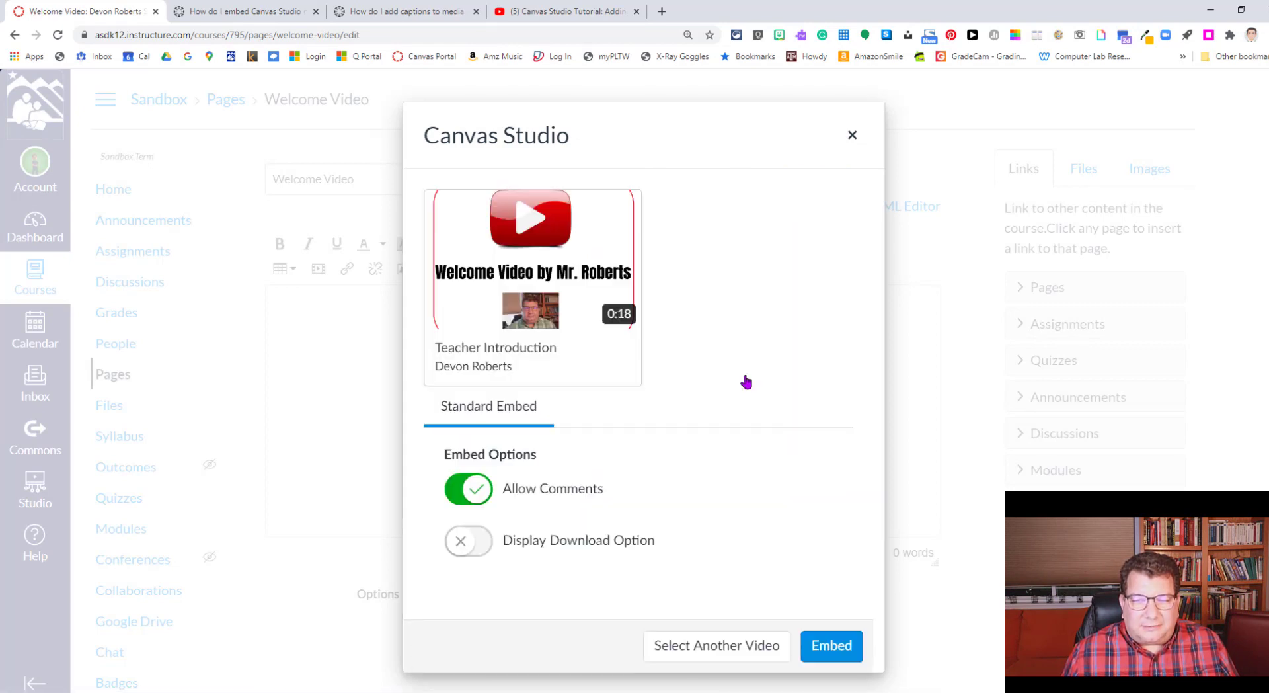
{"action": "left_click", "coordinate": [481, 490]}
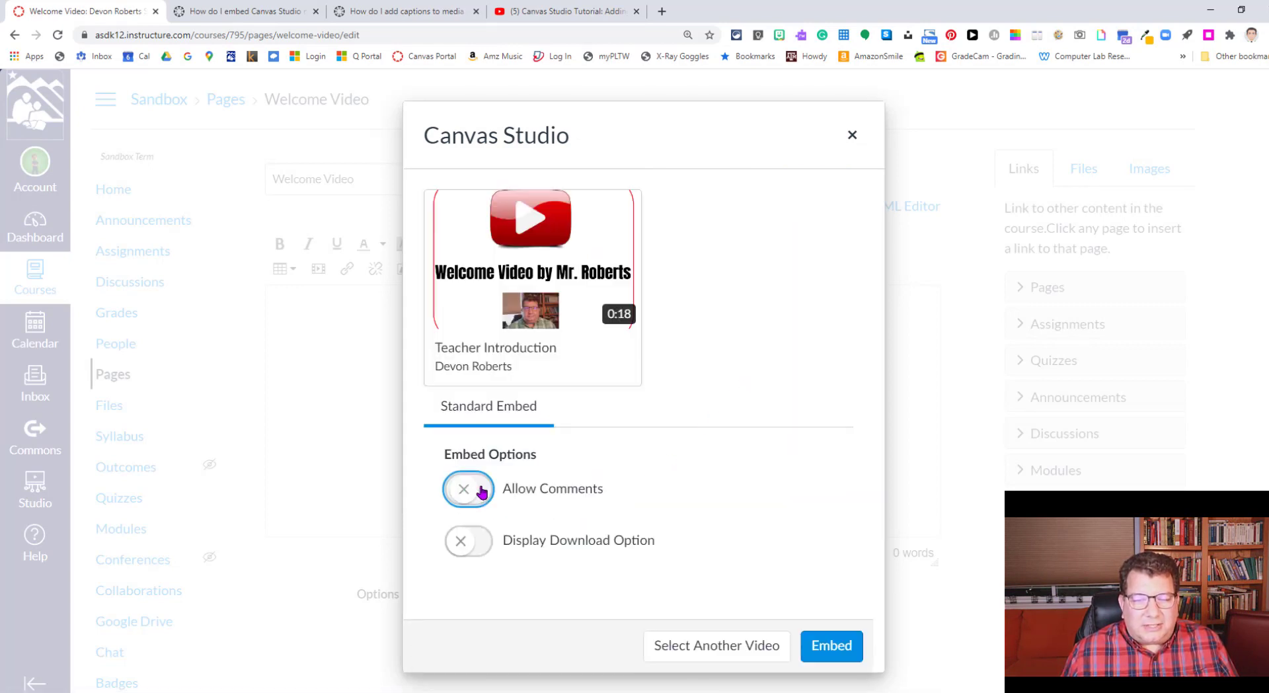
{"action": "left_click", "coordinate": [467, 489]}
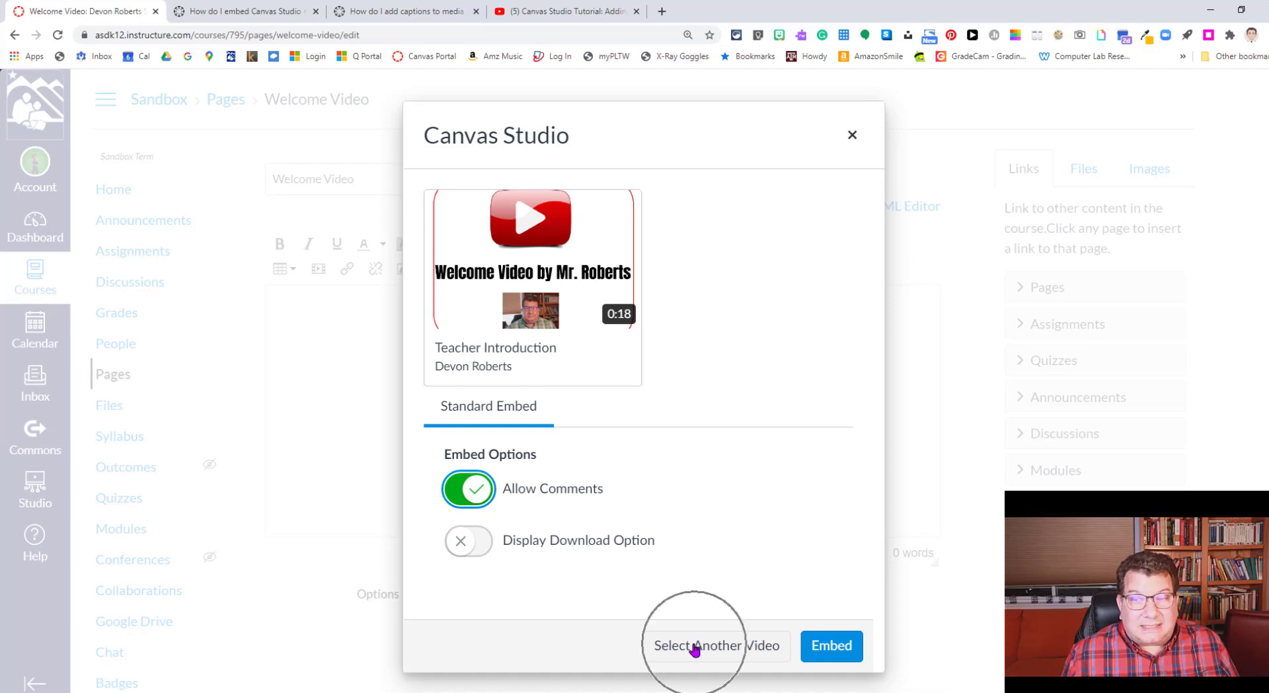
{"action": "left_click", "coordinate": [832, 648]}
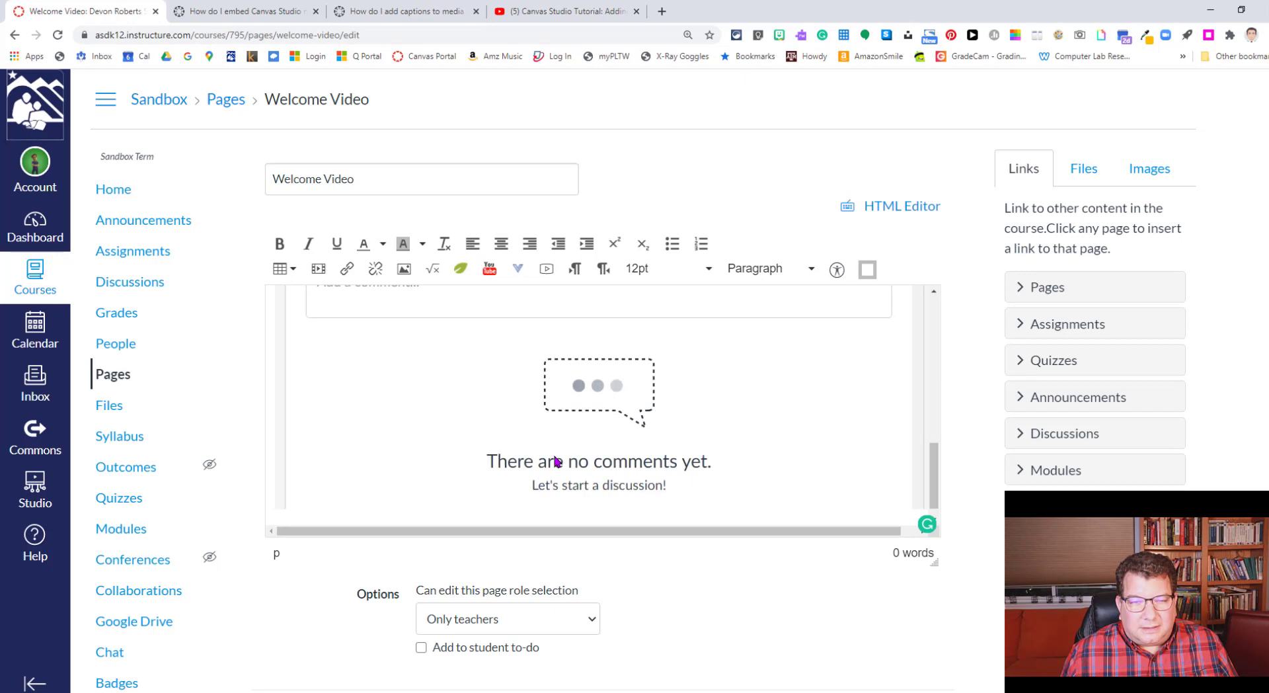
Examine the embedded video's comments area and player controls, including its media quality options
{"action": "scroll", "coordinate": [554, 456], "scroll_direction": "up", "scroll_amount": 5}
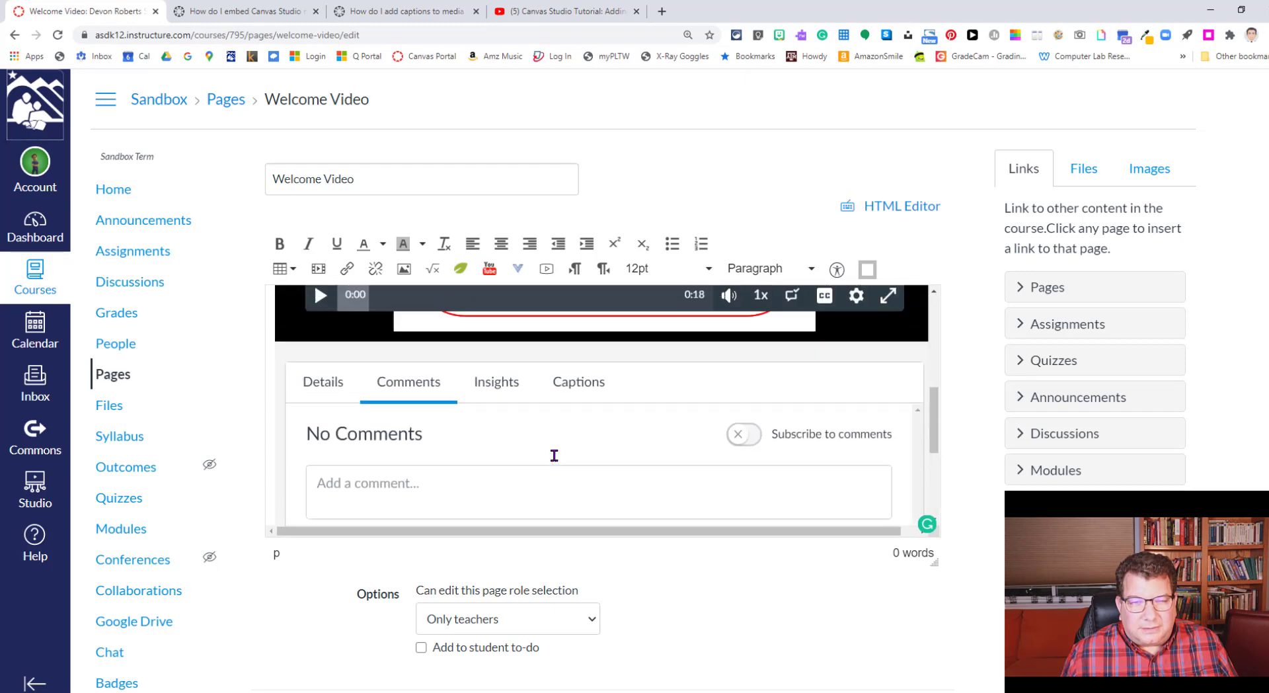
{"action": "scroll", "coordinate": [554, 455], "scroll_direction": "up", "scroll_amount": 1}
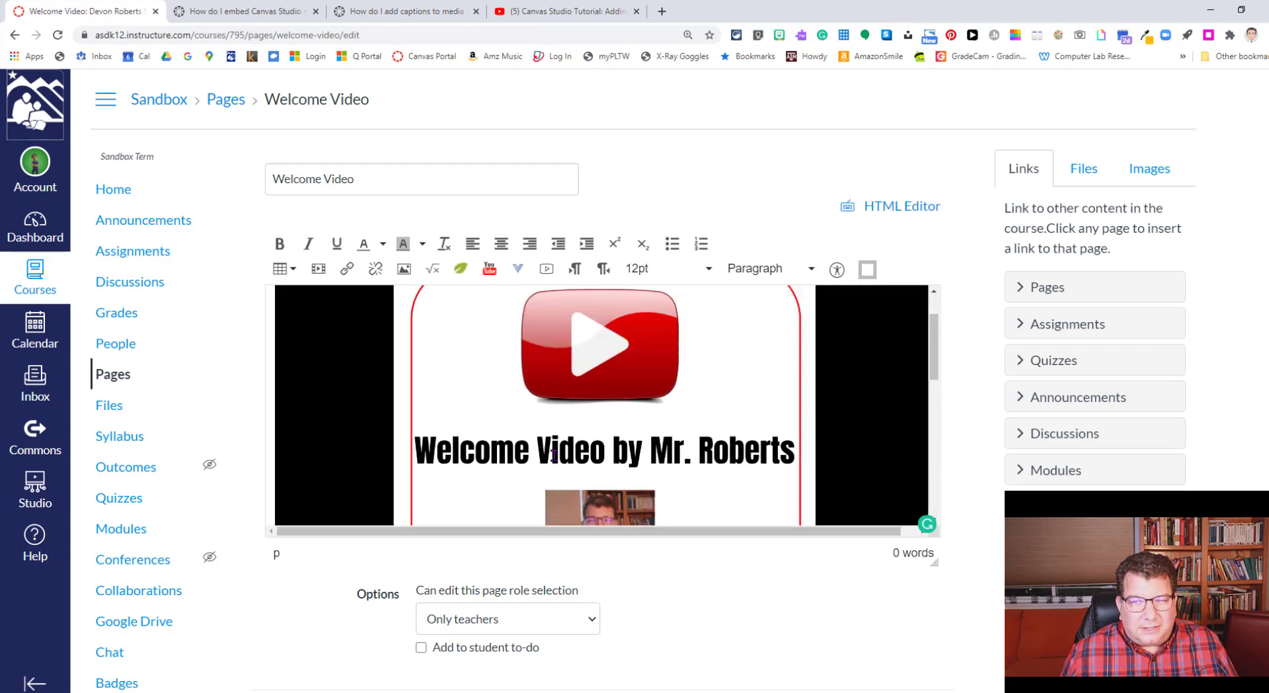
{"action": "scroll", "coordinate": [554, 455], "scroll_direction": "down", "scroll_amount": 1}
{"action": "scroll", "coordinate": [554, 455], "scroll_direction": "down", "scroll_amount": 1}
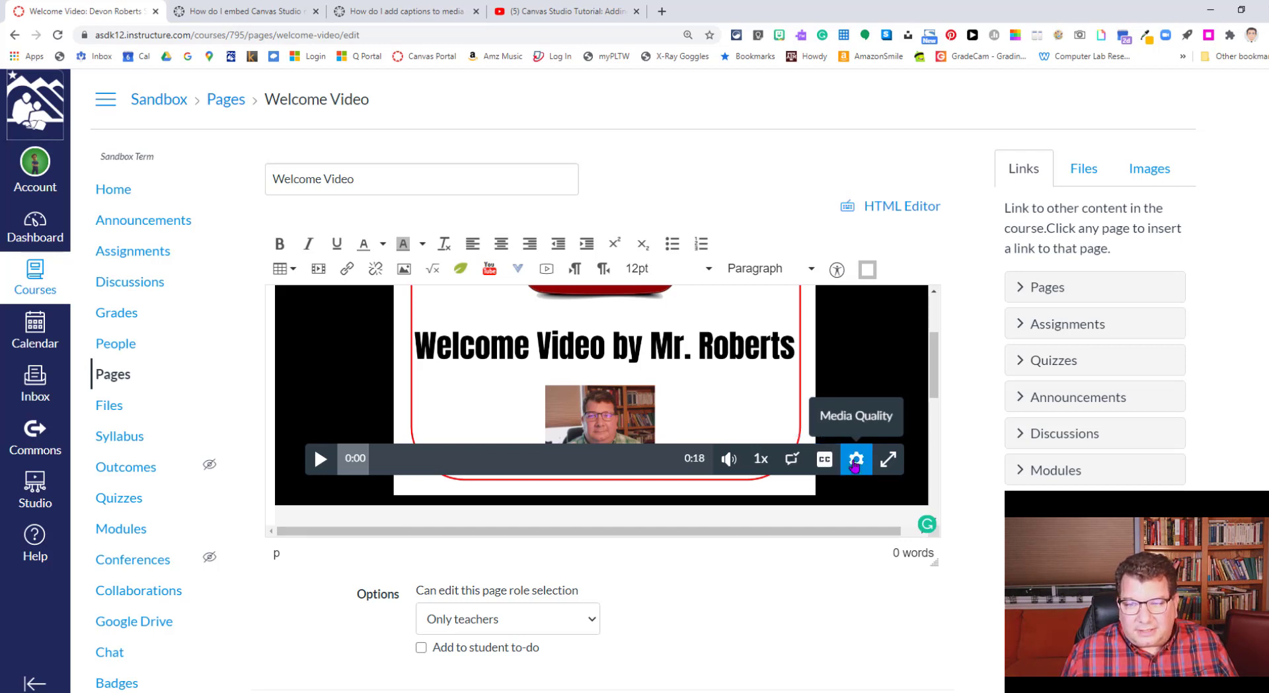
{"action": "left_click", "coordinate": [855, 464]}
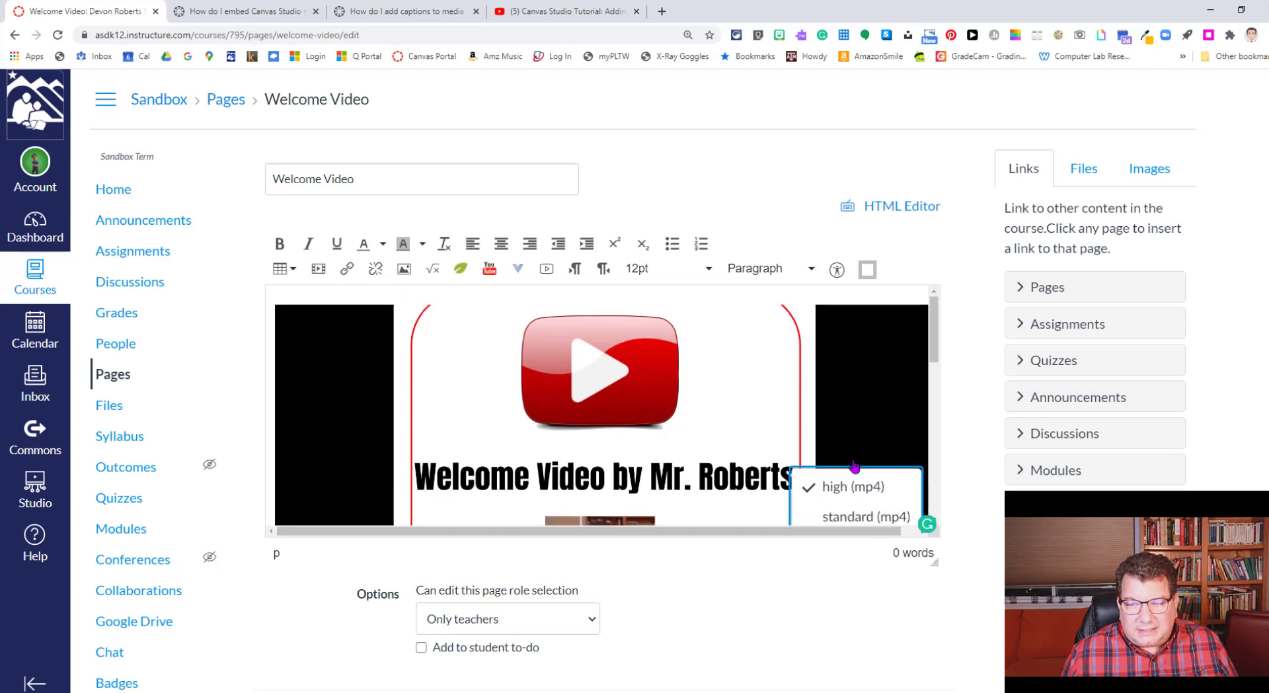
Play the first few seconds of the embedded video in the page editor and pause it
{"action": "scroll", "coordinate": [922, 379], "scroll_direction": "down", "scroll_amount": 2}
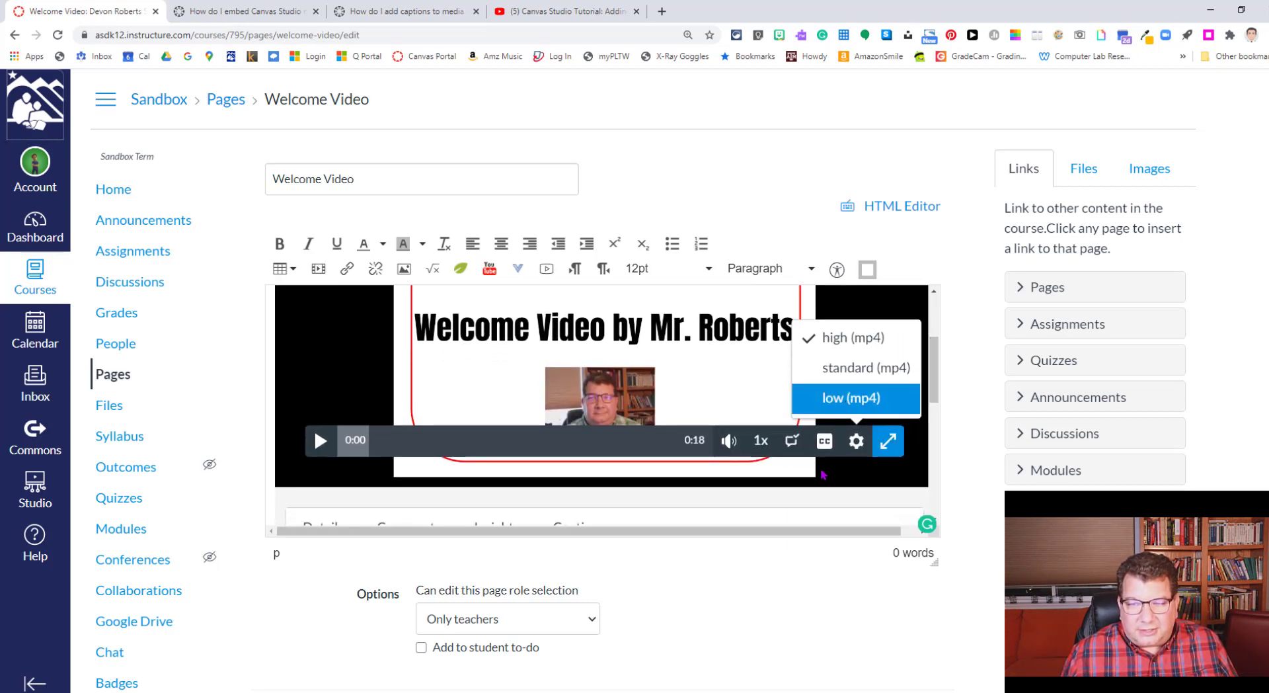
{"action": "left_click", "coordinate": [911, 443]}
{"action": "scroll", "coordinate": [932, 396], "scroll_direction": "down", "scroll_amount": 2}
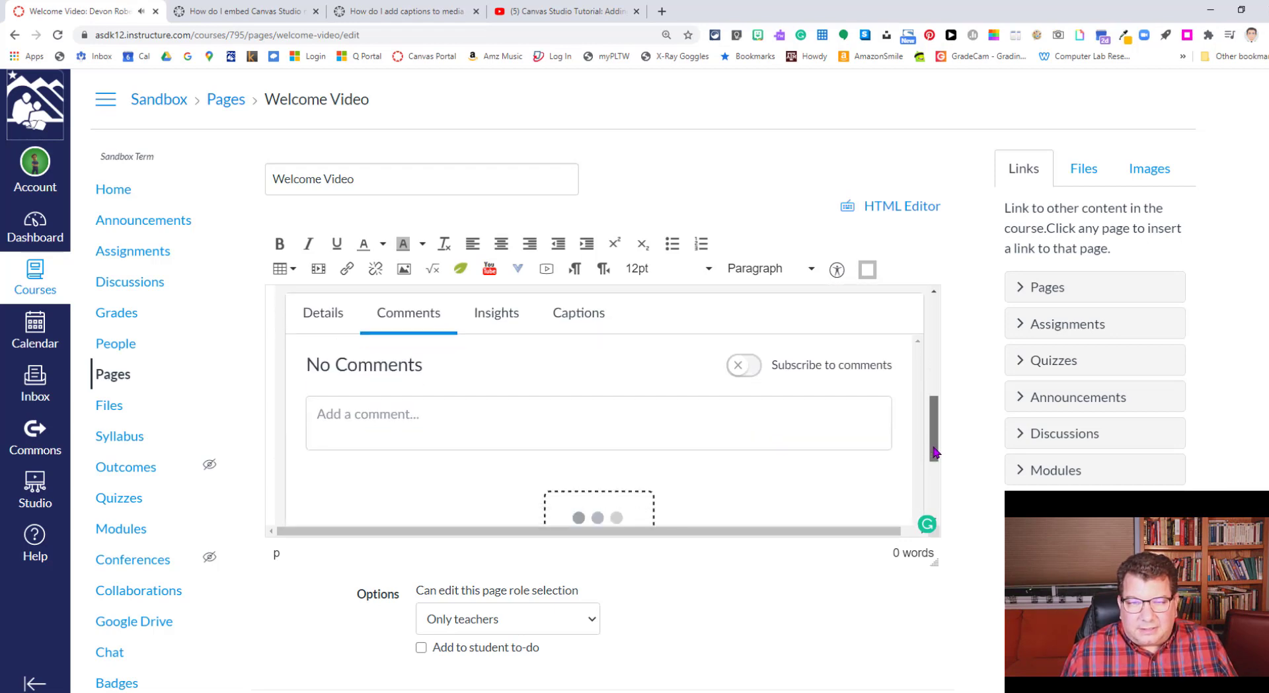
{"action": "left_click", "coordinate": [901, 436]}
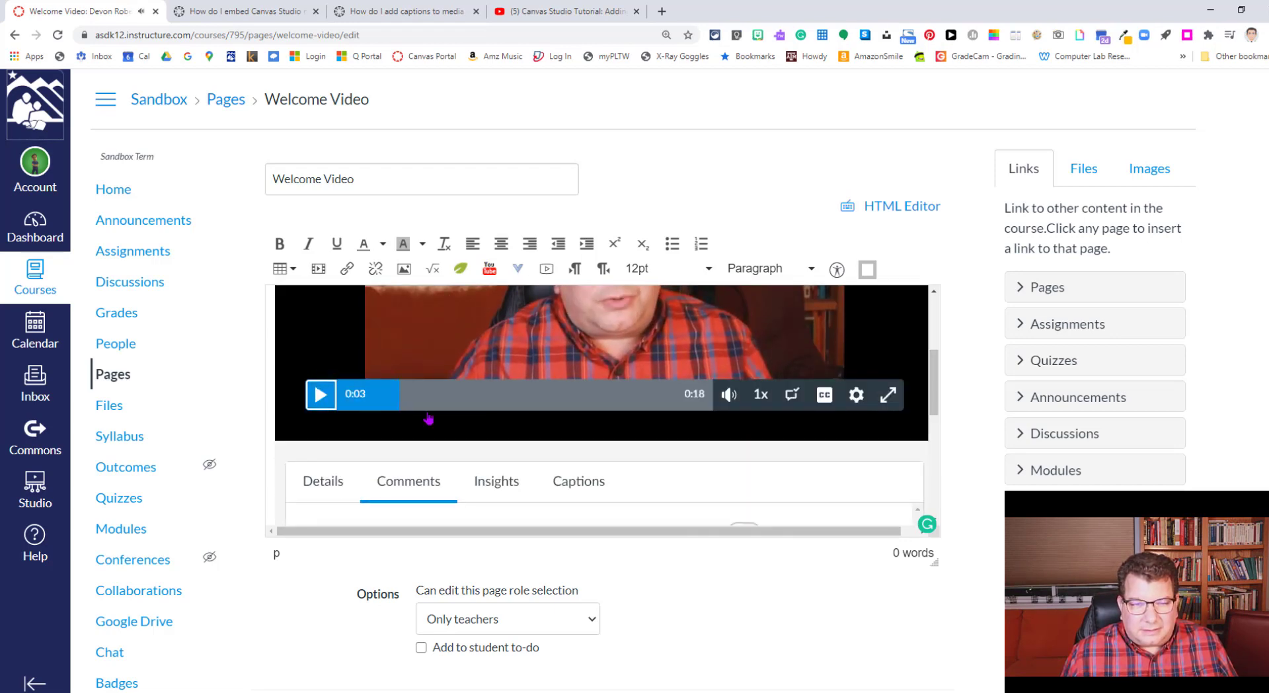
Examine the embedded video's Details, Comments, Insights and Captions sections, including the caption management and upload language options
{"action": "scroll", "coordinate": [846, 426], "scroll_direction": "down", "scroll_amount": 2}
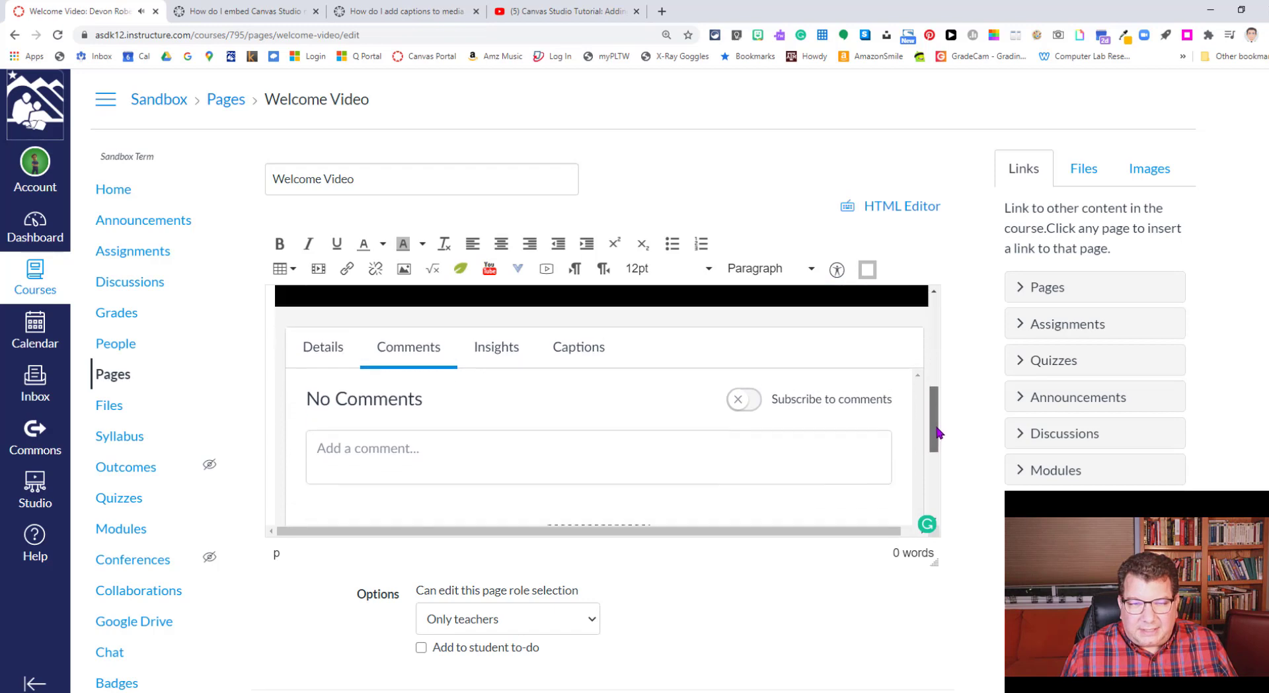
{"action": "left_click", "coordinate": [321, 345]}
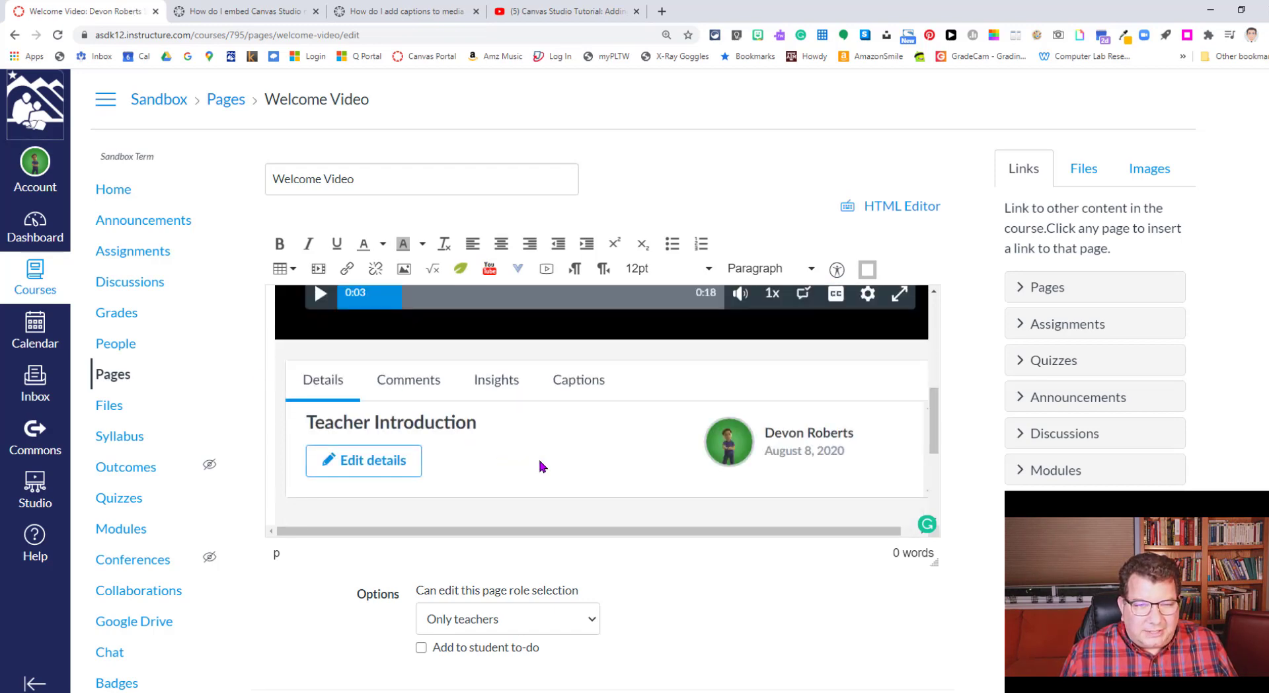
{"action": "scroll", "coordinate": [538, 462], "scroll_direction": "down", "scroll_amount": 2}
{"action": "scroll", "coordinate": [538, 462], "scroll_direction": "up", "scroll_amount": 3}
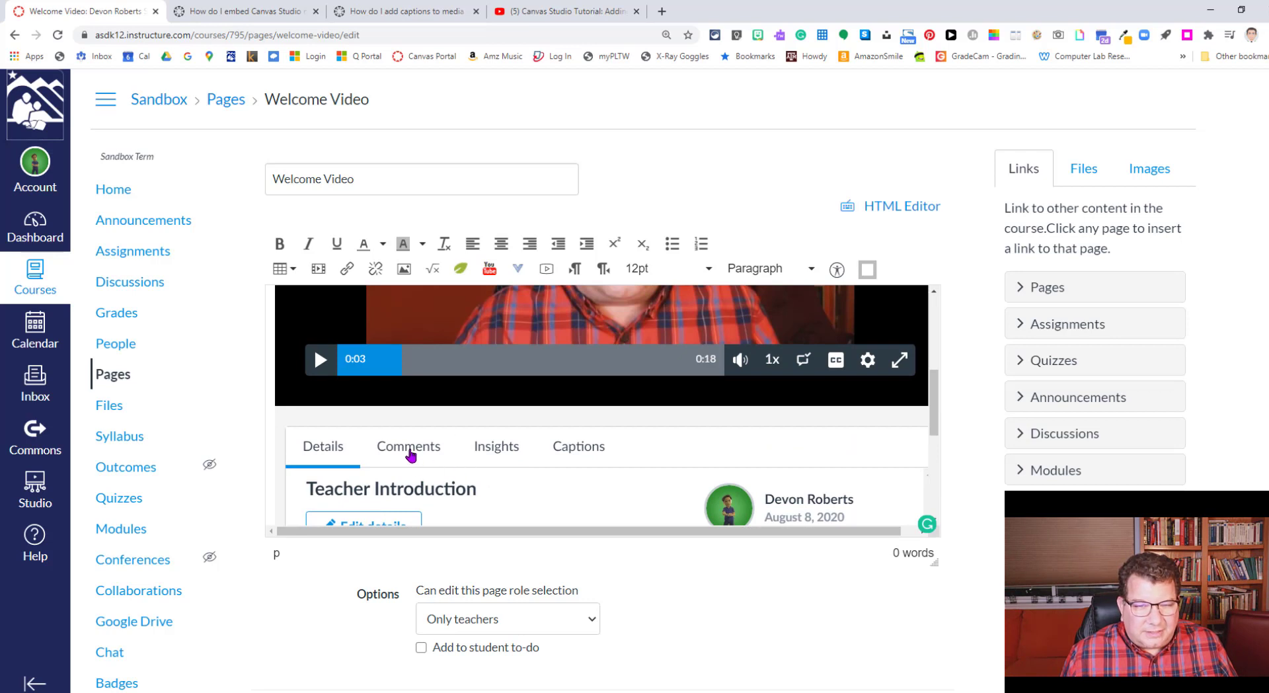
{"action": "left_click", "coordinate": [417, 459]}
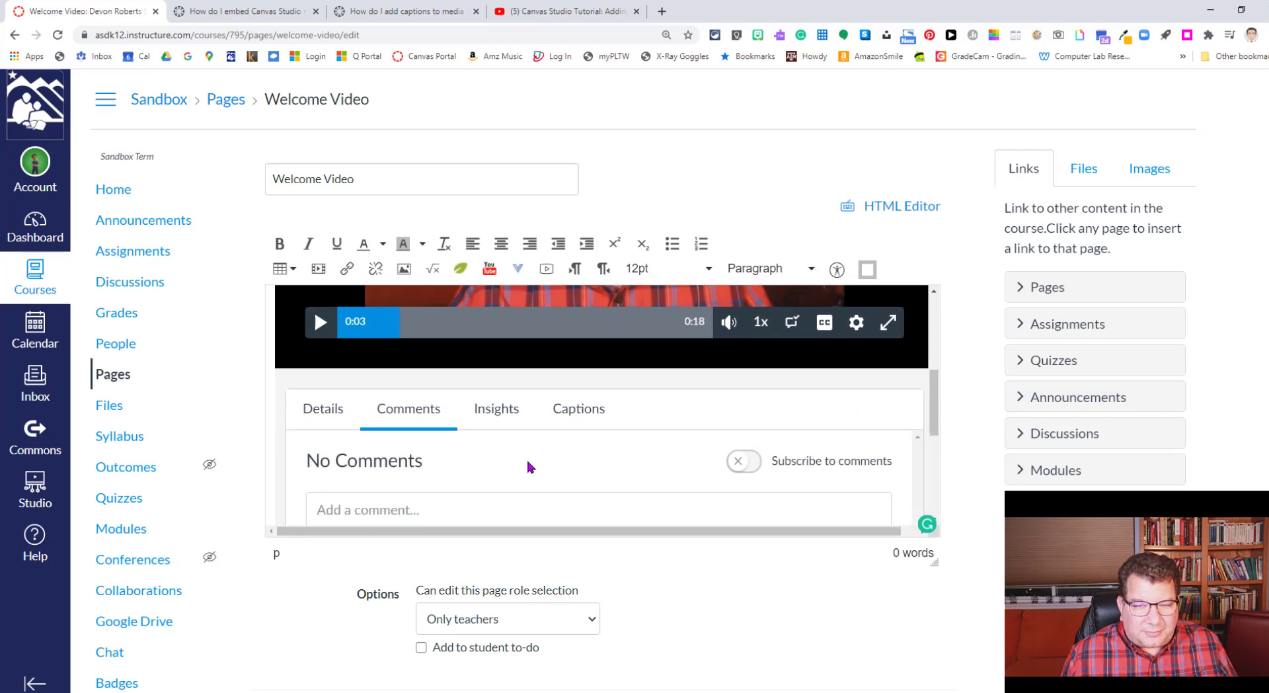
{"action": "scroll", "coordinate": [527, 467], "scroll_direction": "down", "scroll_amount": 2}
{"action": "scroll", "coordinate": [526, 468], "scroll_direction": "up", "scroll_amount": 1}
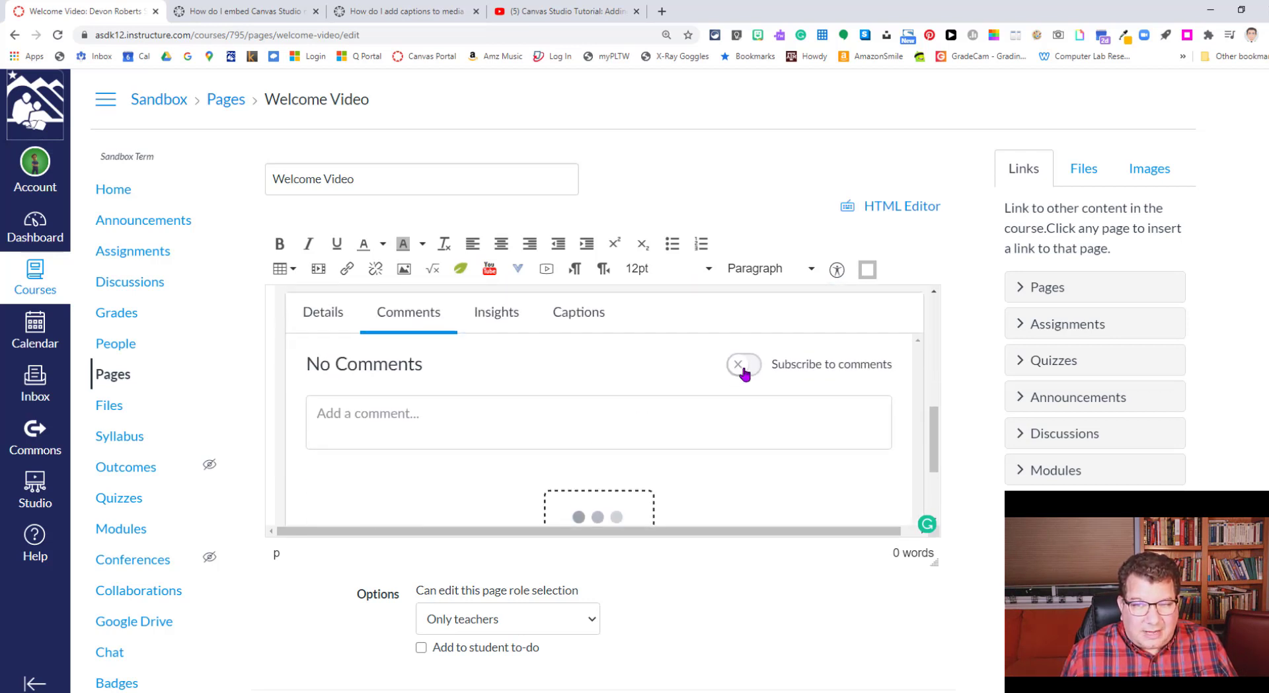
{"action": "left_click", "coordinate": [502, 321]}
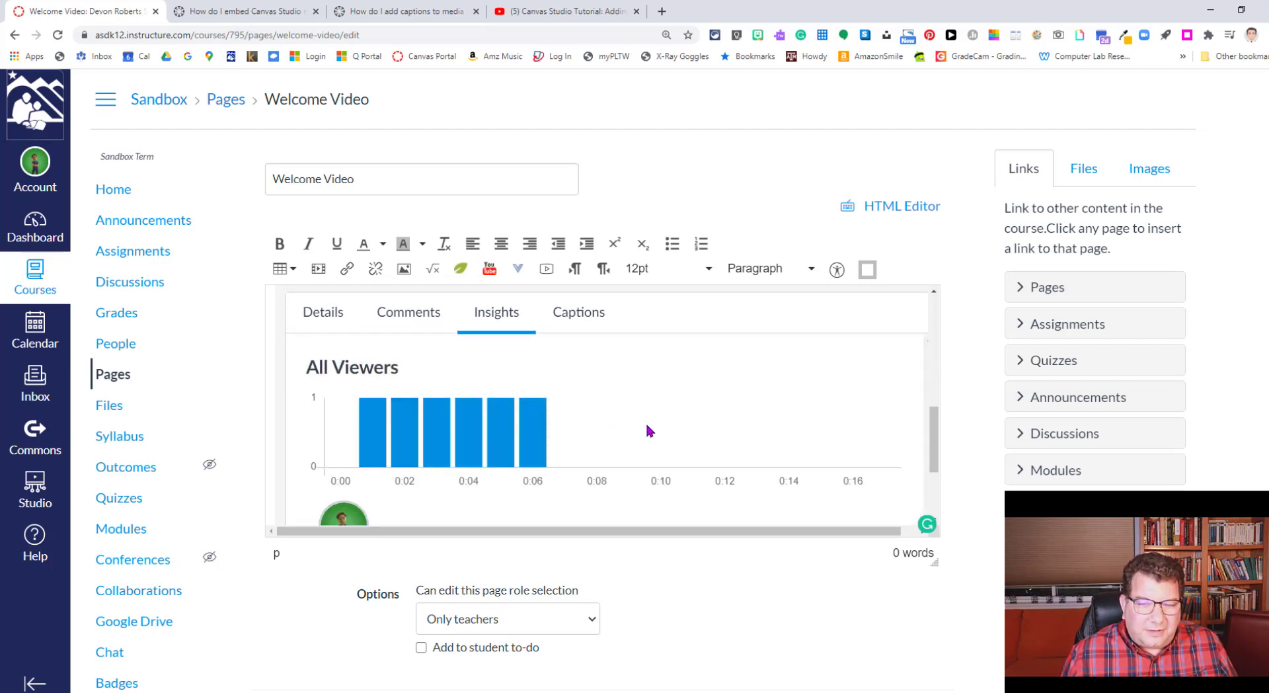
{"action": "left_click", "coordinate": [576, 326]}
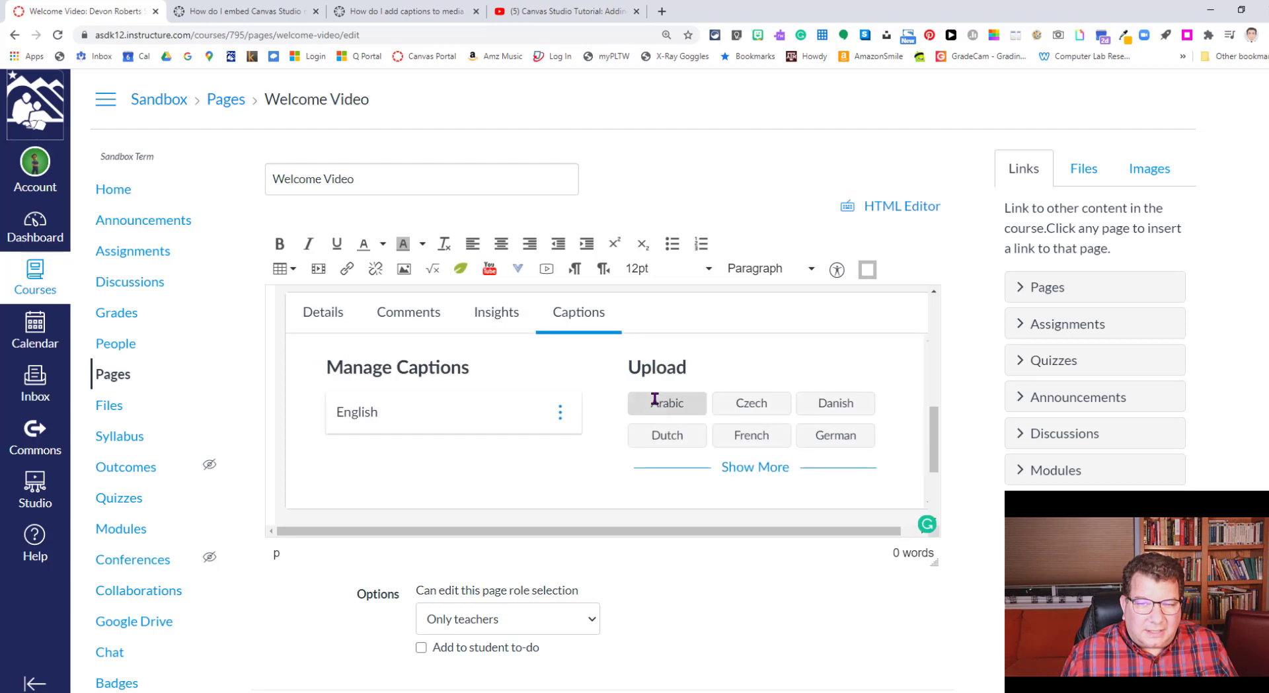
{"action": "scroll", "coordinate": [493, 410], "scroll_direction": "up", "scroll_amount": 1}
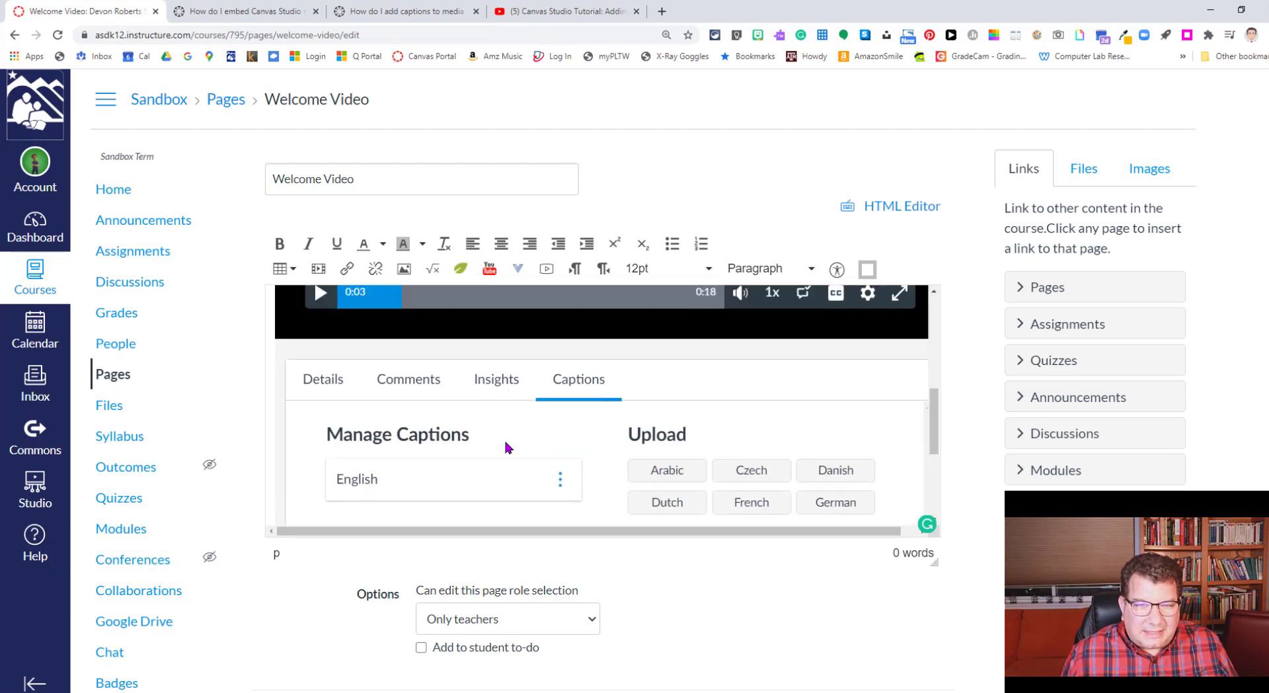
{"action": "scroll", "coordinate": [505, 445], "scroll_direction": "down", "scroll_amount": 3}
{"action": "scroll", "coordinate": [505, 446], "scroll_direction": "up", "scroll_amount": 3}
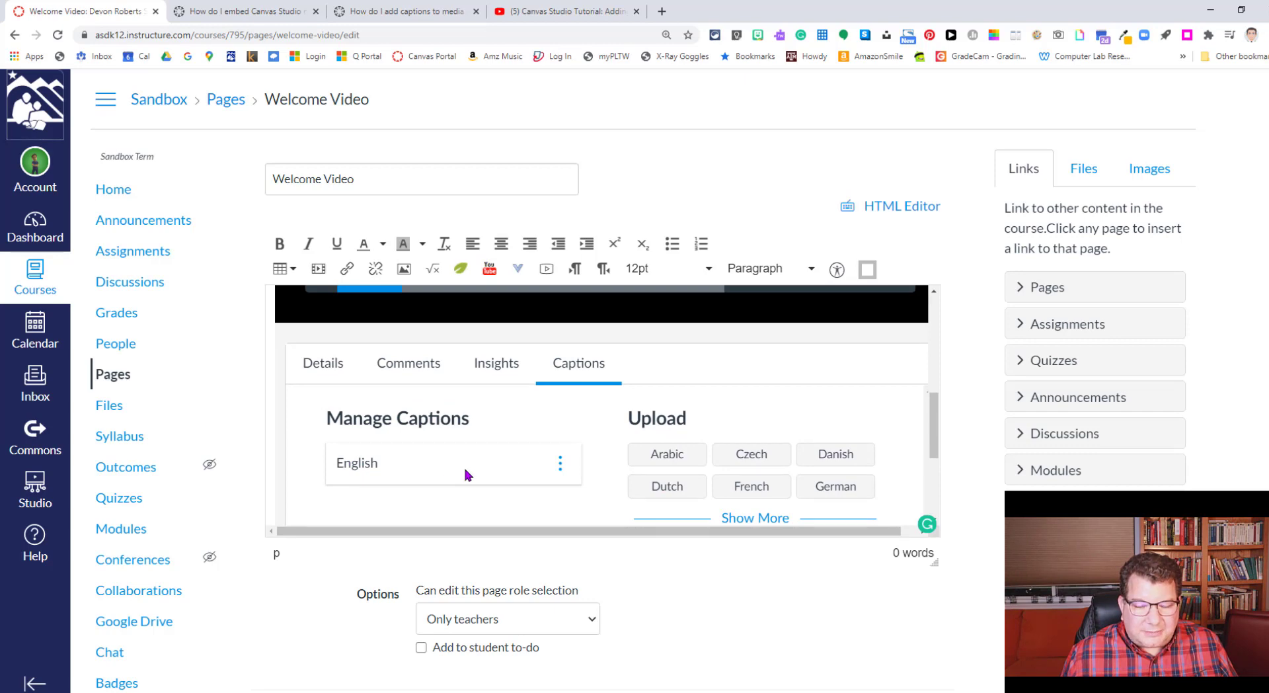
Save and publish the Welcome Video page
{"action": "scroll", "coordinate": [685, 601], "scroll_direction": "down", "scroll_amount": 3}
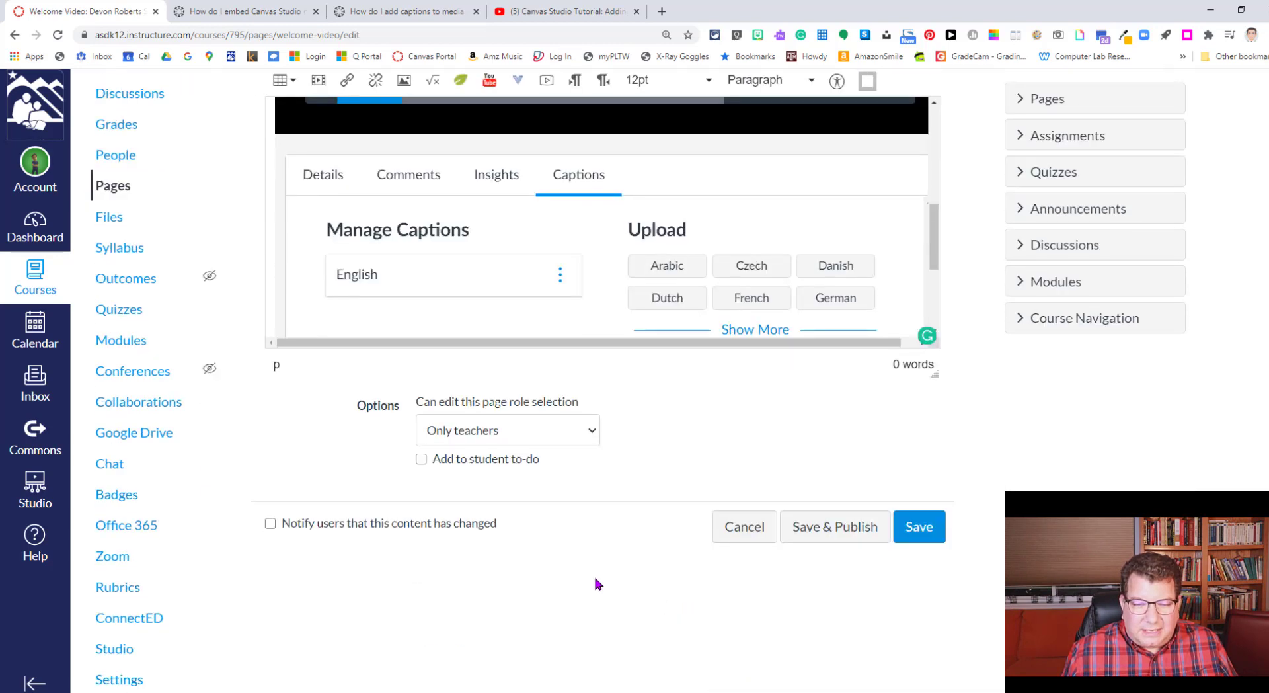
{"action": "left_click", "coordinate": [840, 529]}
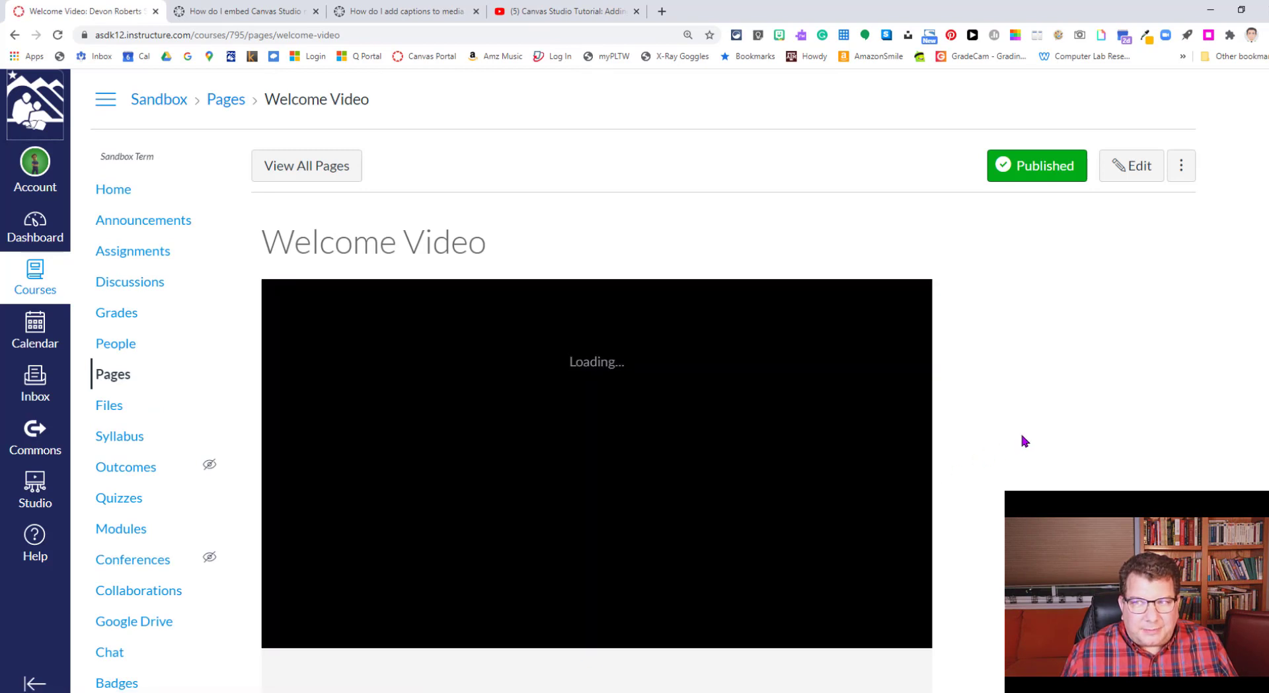
Look over the published Welcome Video page, checking the embedded player and the comments area beneath it
{"action": "scroll", "coordinate": [1021, 436], "scroll_direction": "down", "scroll_amount": 3}
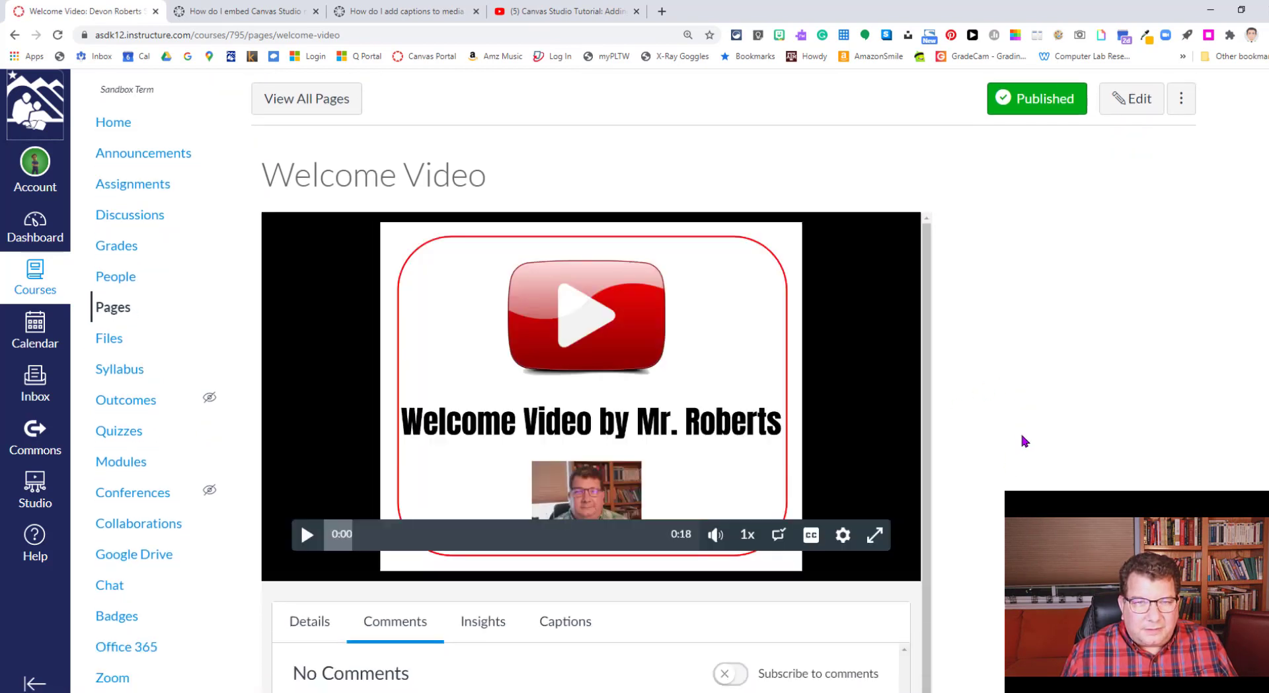
{"action": "scroll", "coordinate": [1022, 439], "scroll_direction": "down", "scroll_amount": 1}
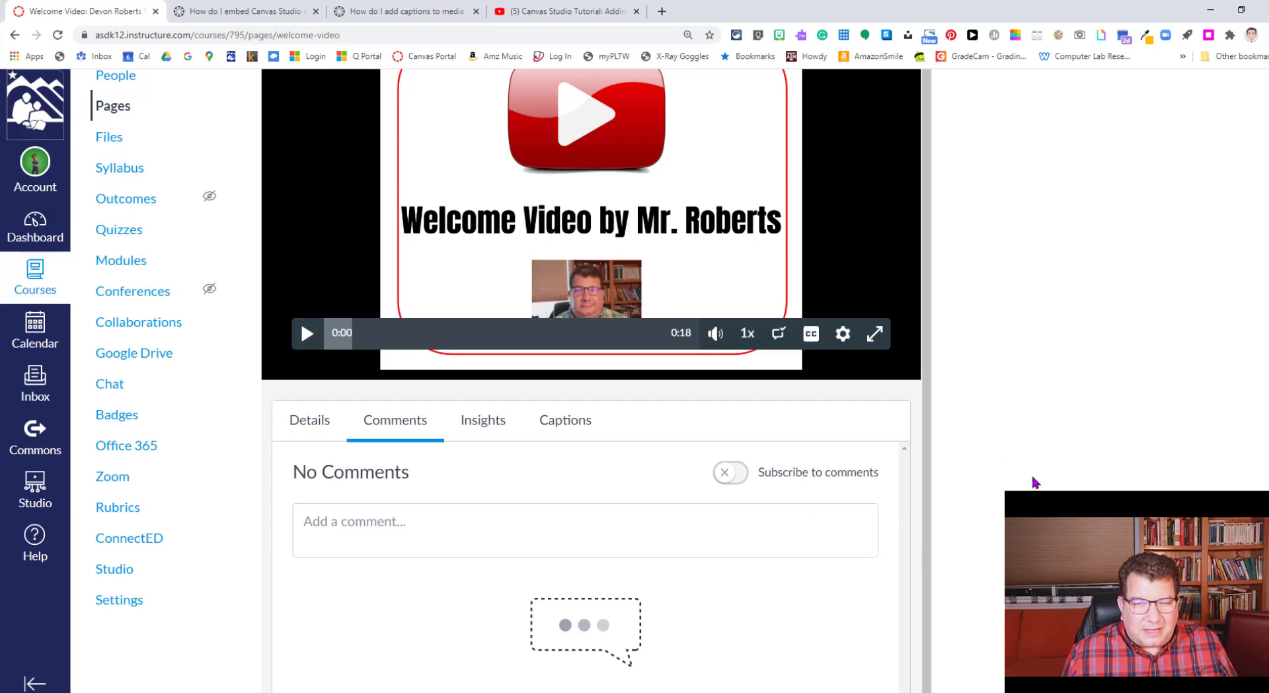
{"action": "scroll", "coordinate": [1034, 482], "scroll_direction": "down", "scroll_amount": 2}
{"action": "scroll", "coordinate": [1035, 482], "scroll_direction": "up", "scroll_amount": 6}
{"action": "scroll", "coordinate": [1035, 483], "scroll_direction": "down", "scroll_amount": 1}
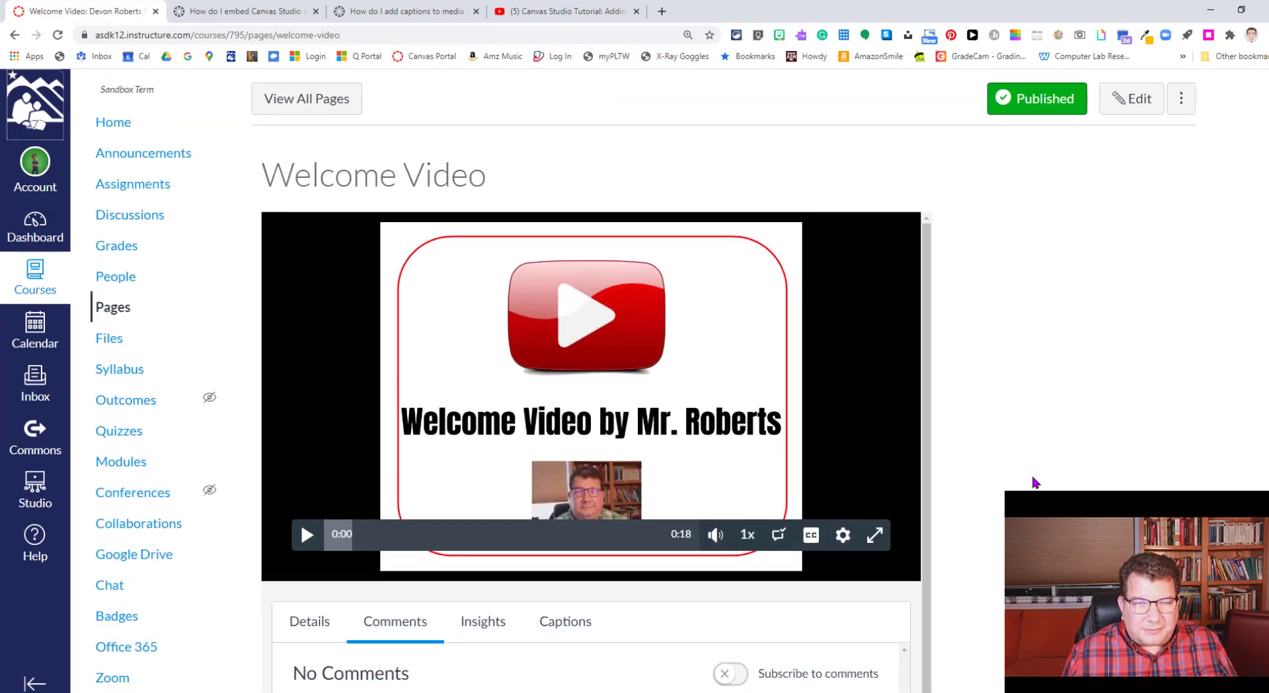
{"action": "scroll", "coordinate": [554, 384], "scroll_direction": "down", "scroll_amount": 1}
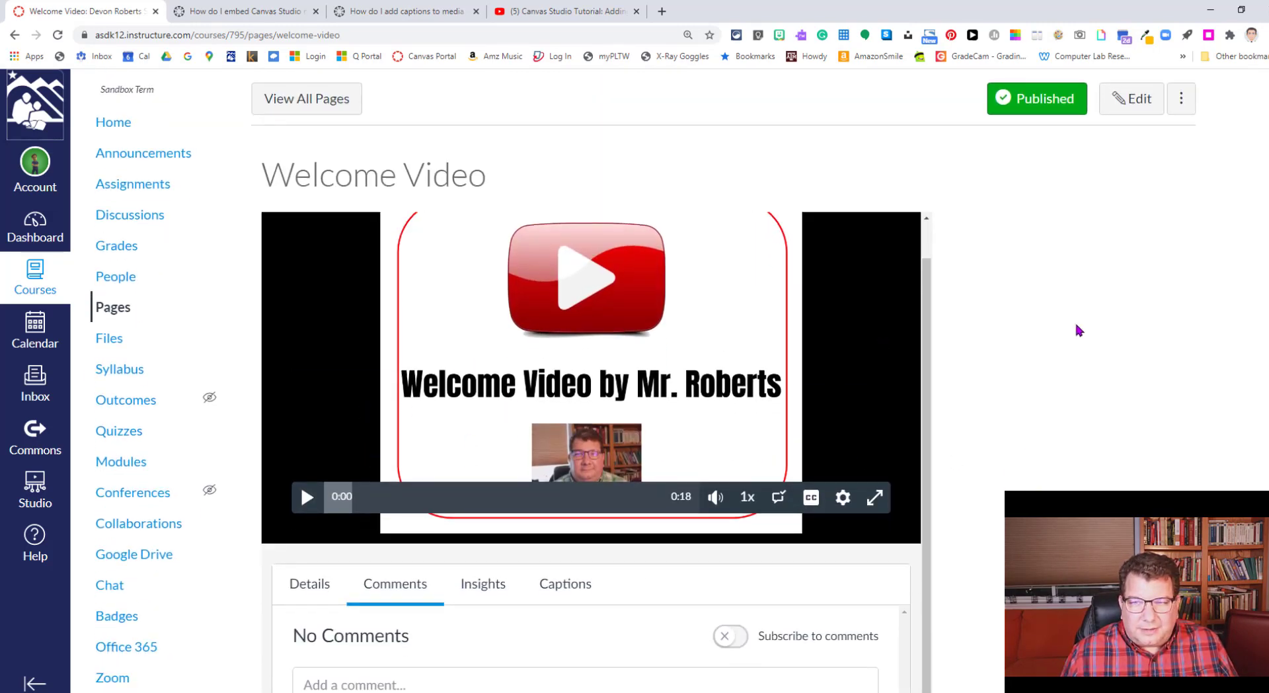
{"action": "scroll", "coordinate": [1078, 329], "scroll_direction": "up", "scroll_amount": 1}
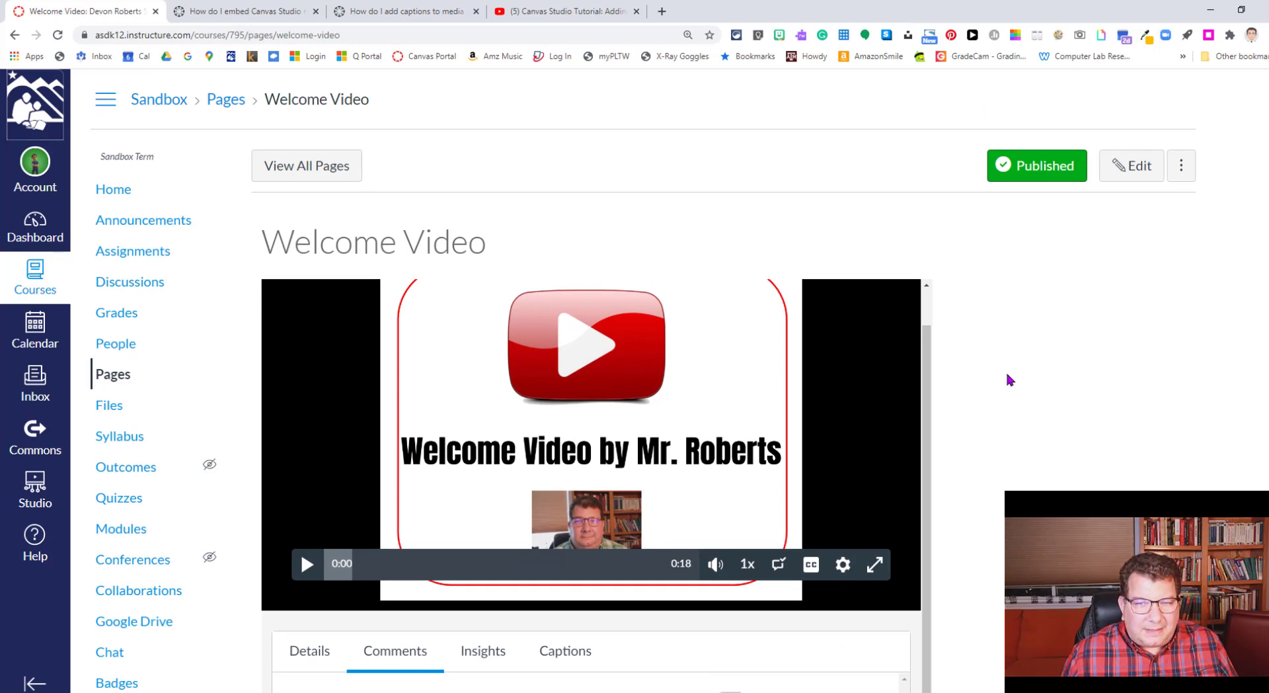